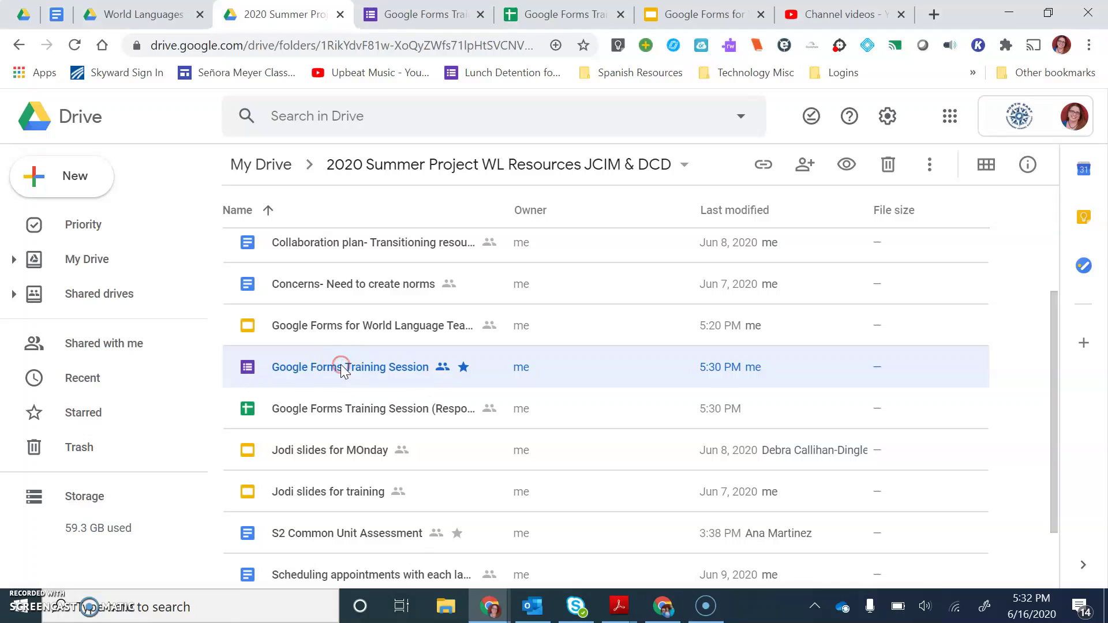
Make a copy of the Google Forms Training Session form and rename it "Assessment Sample Google Forms Training Session"
right_click(340, 367)
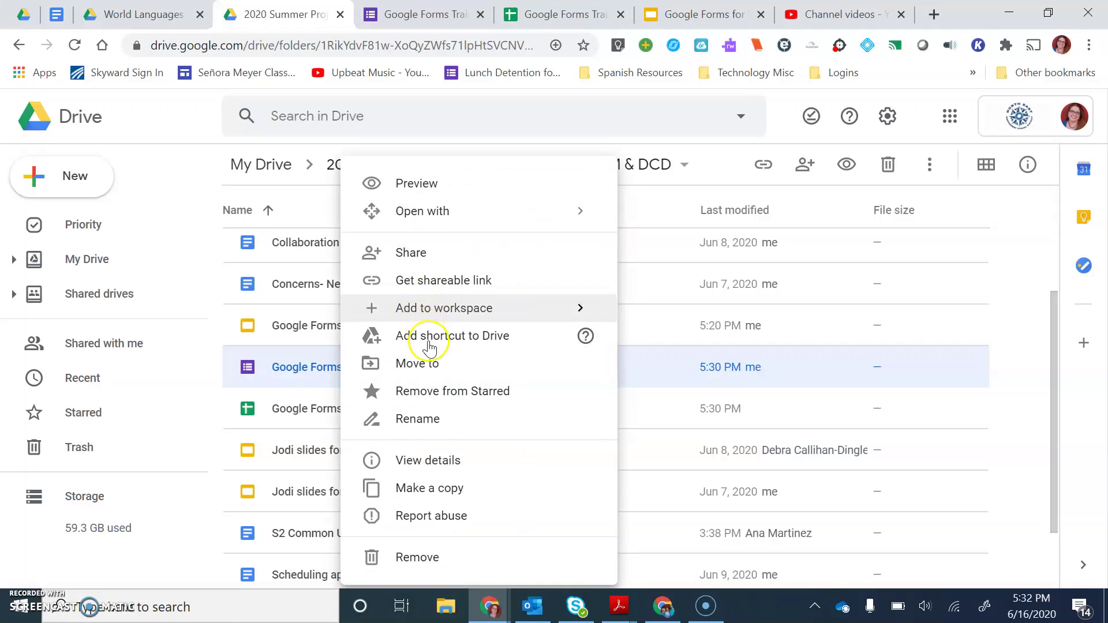
left_click(416, 489)
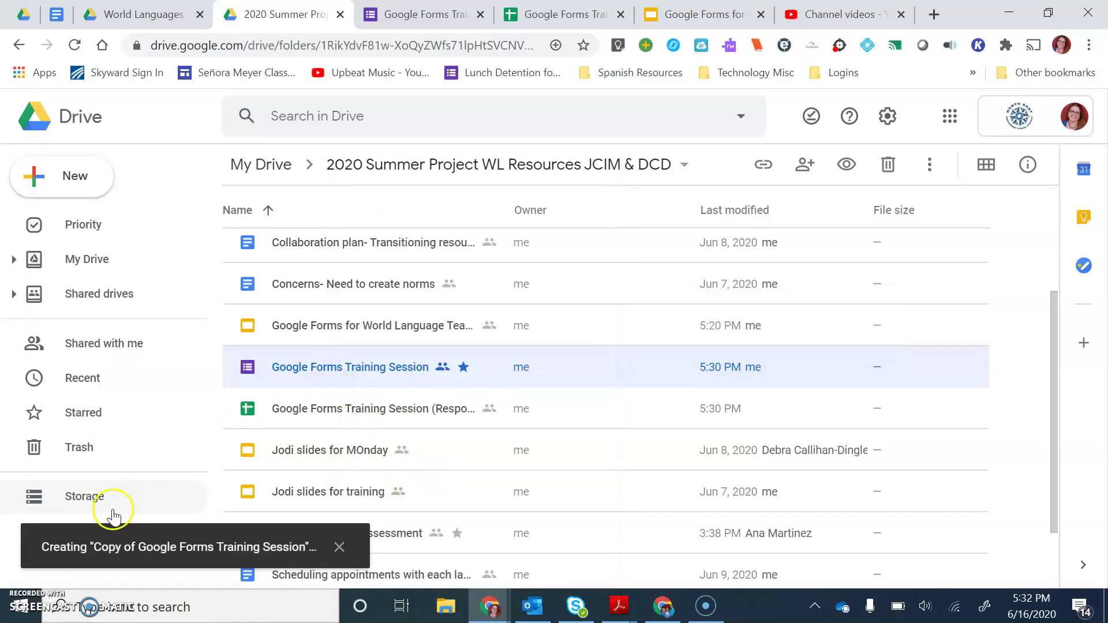
left_click(365, 336)
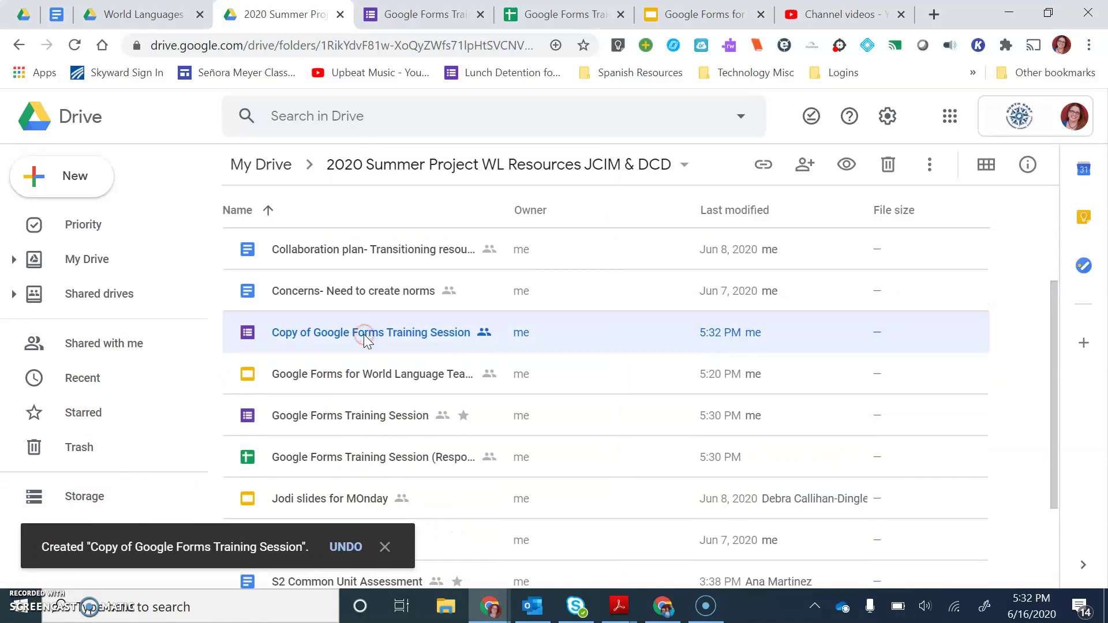
right_click(365, 337)
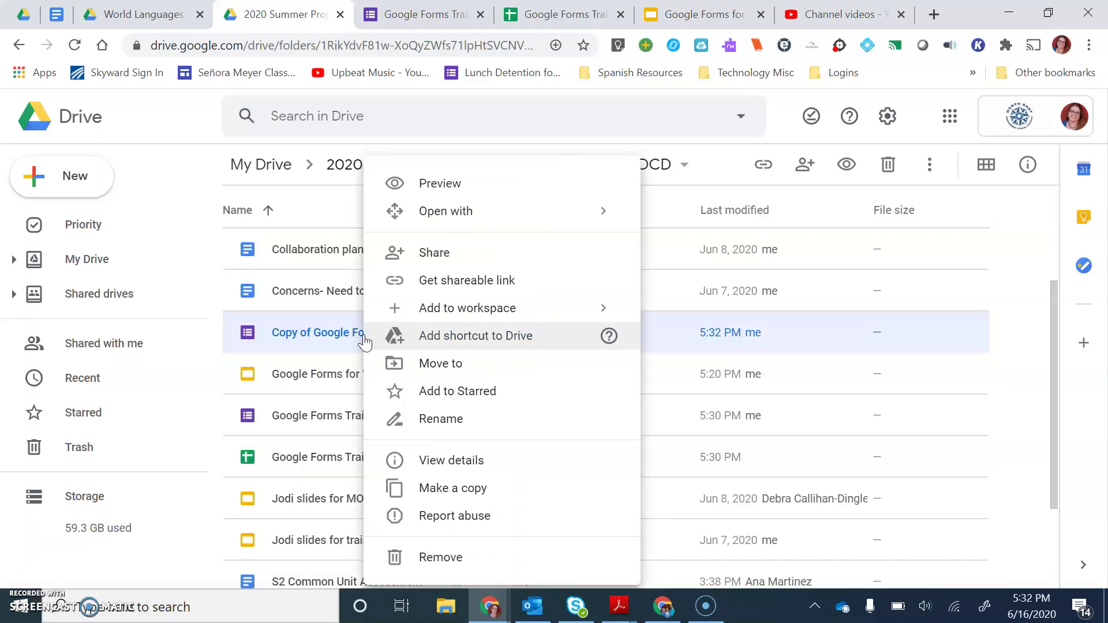
left_click(427, 419)
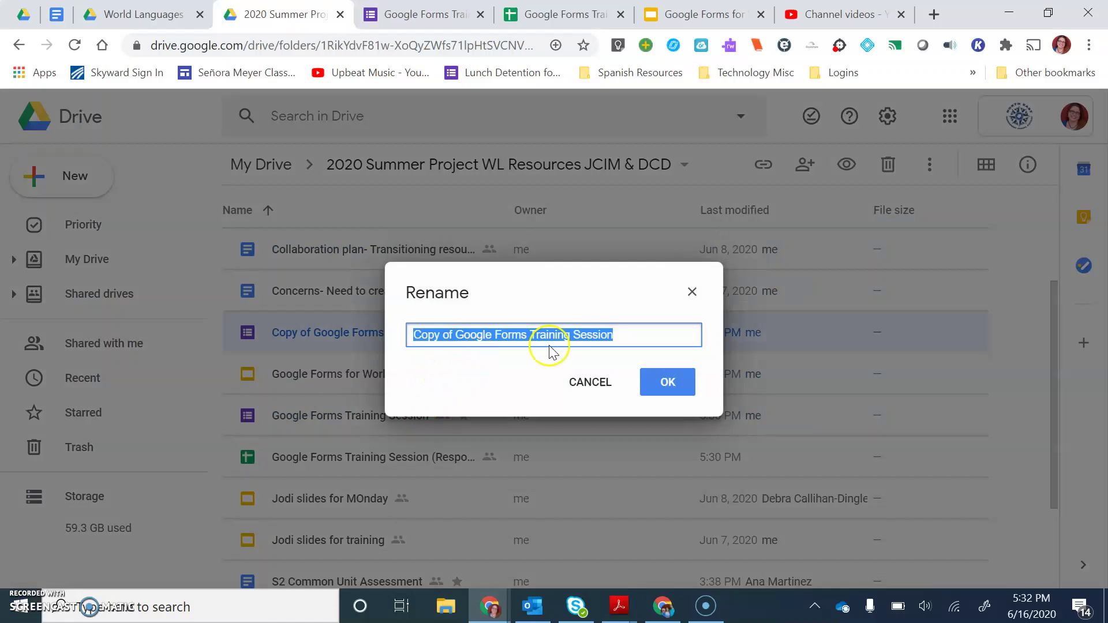
left_click(628, 334)
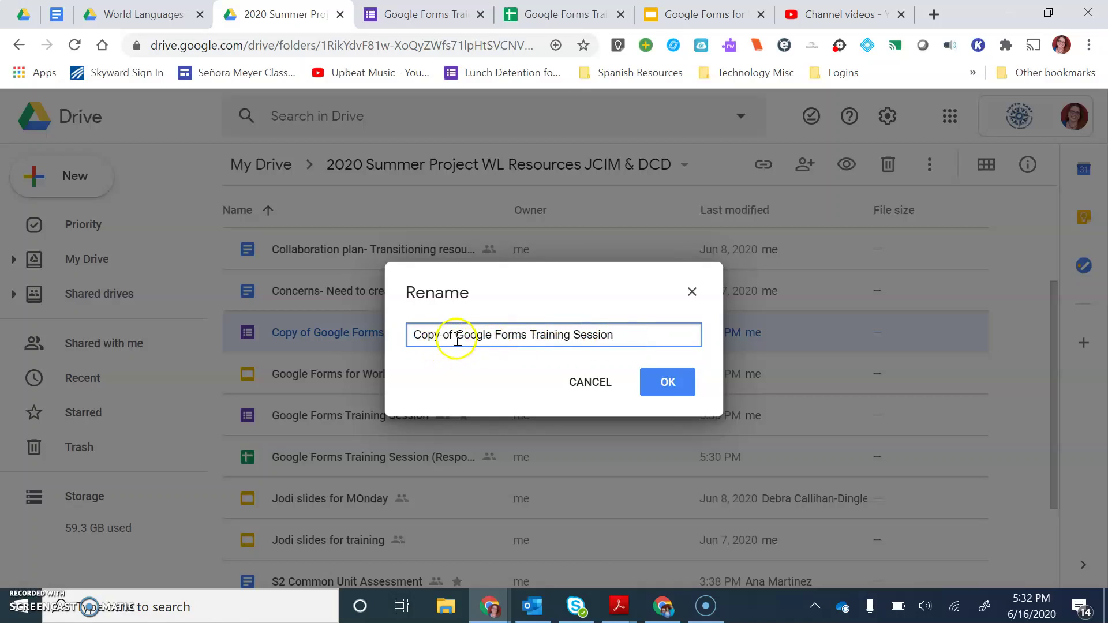
left_click_drag(455, 337, 339, 313)
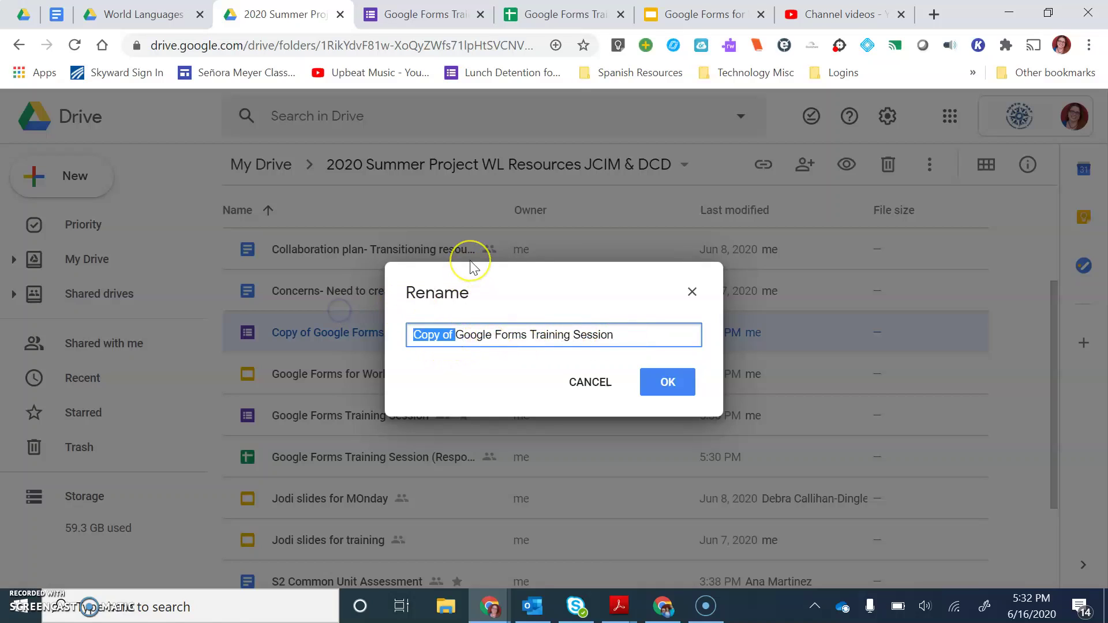
type("Assessm")
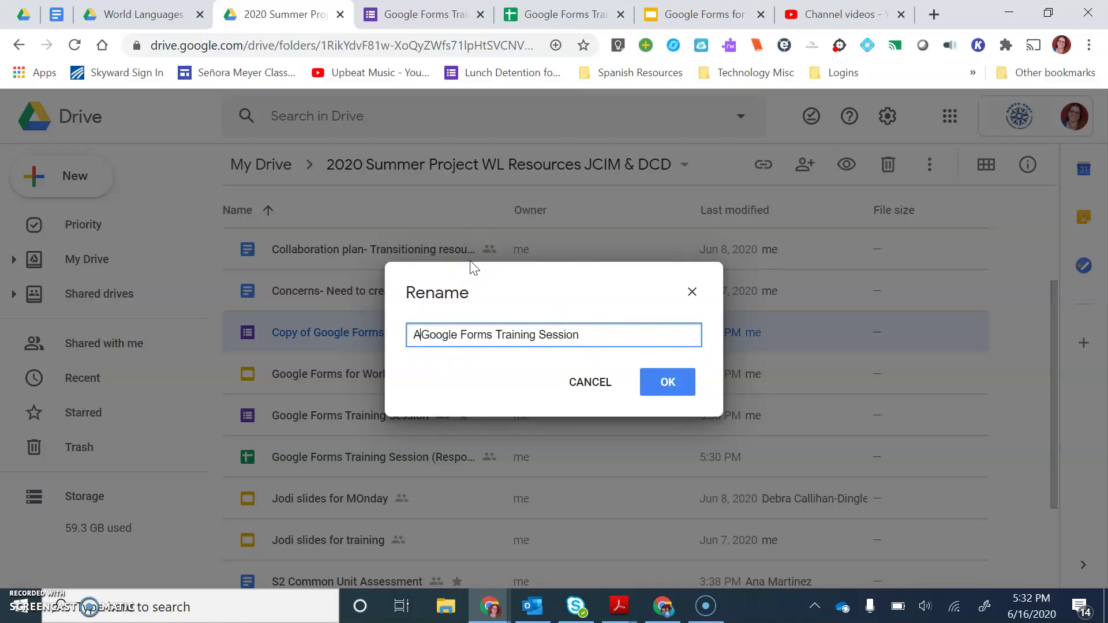
type("ent Sample")
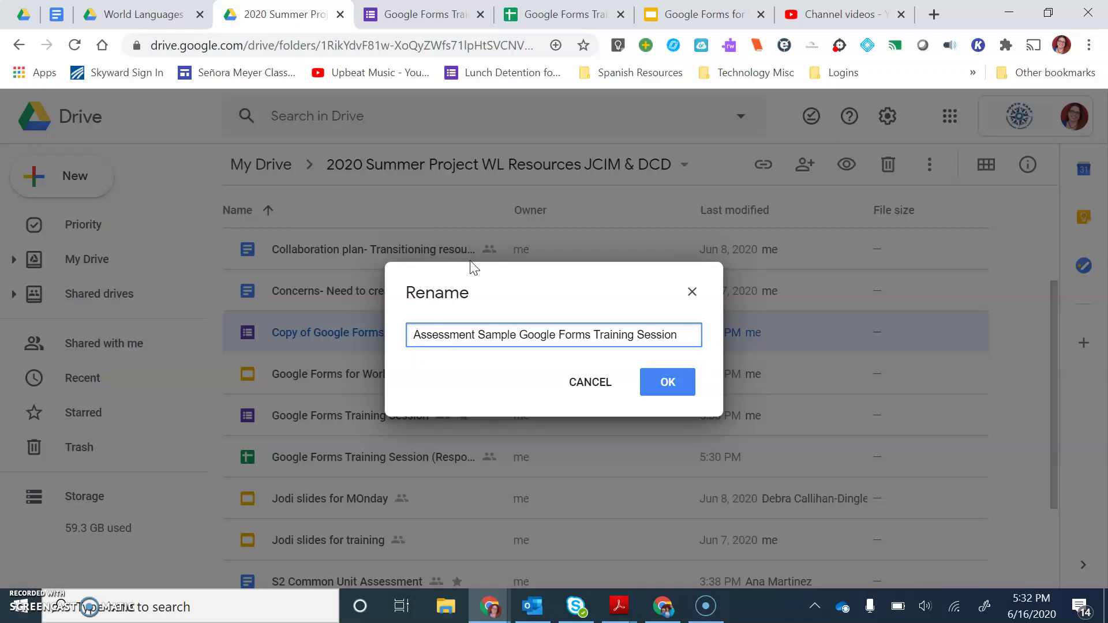
left_click(675, 394)
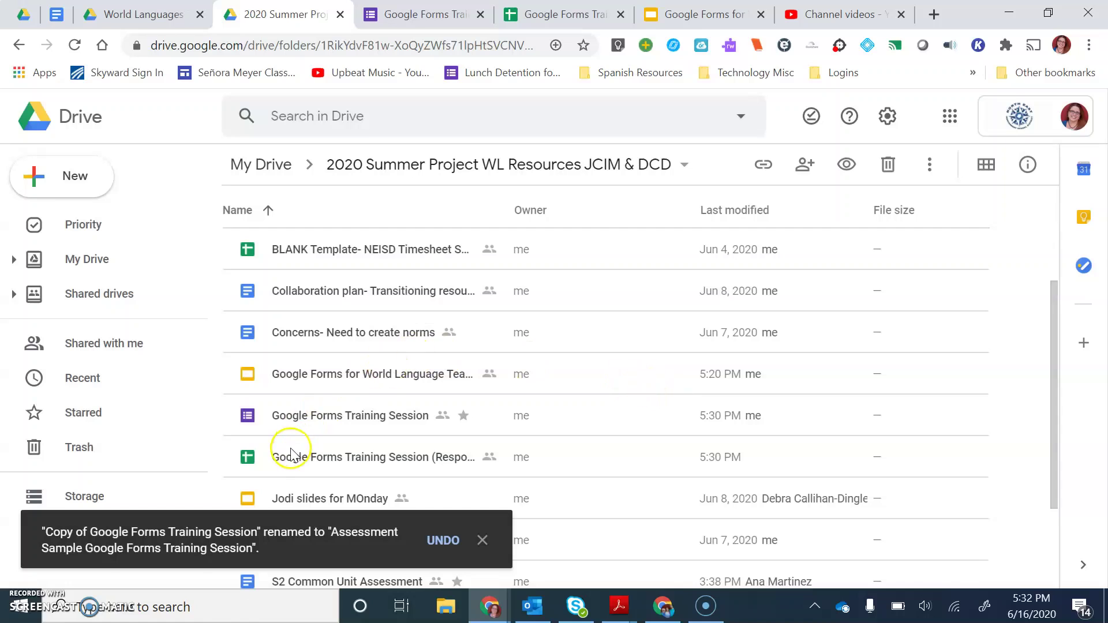
Open the Assessment Sample form copy for editing and close the original Google Forms Training Session form
scroll(344, 374, "up", 3)
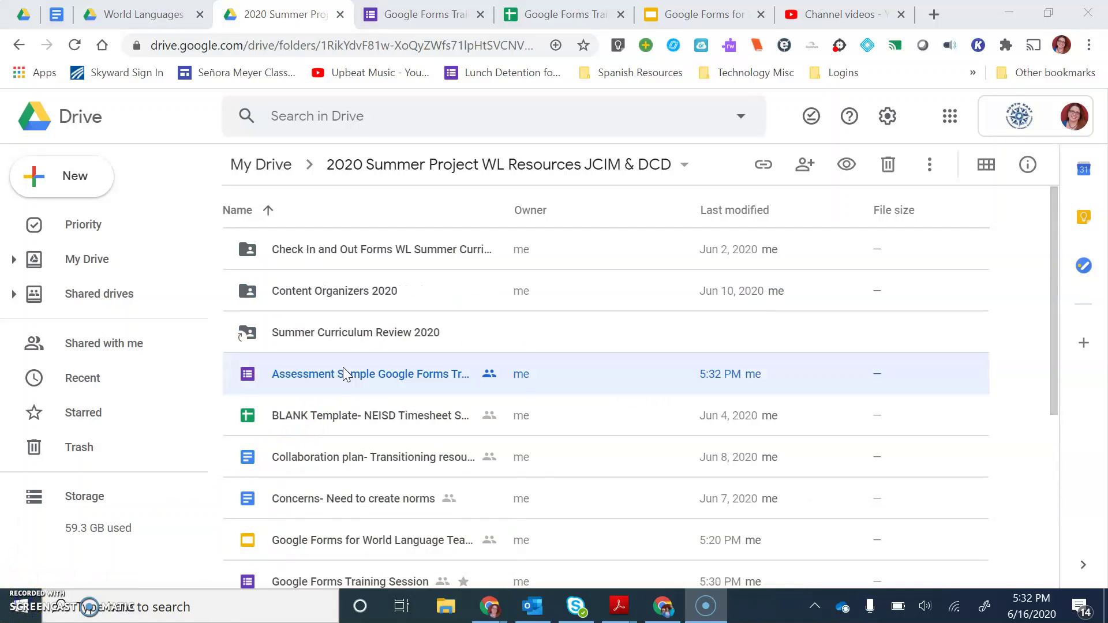
double_click(345, 374)
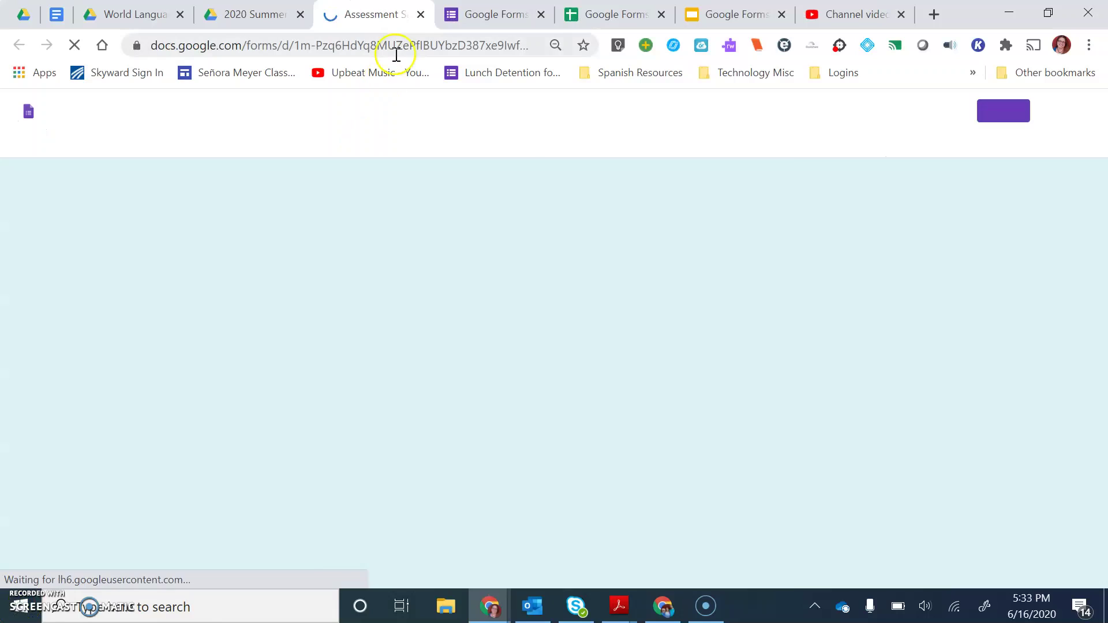
left_click(484, 17)
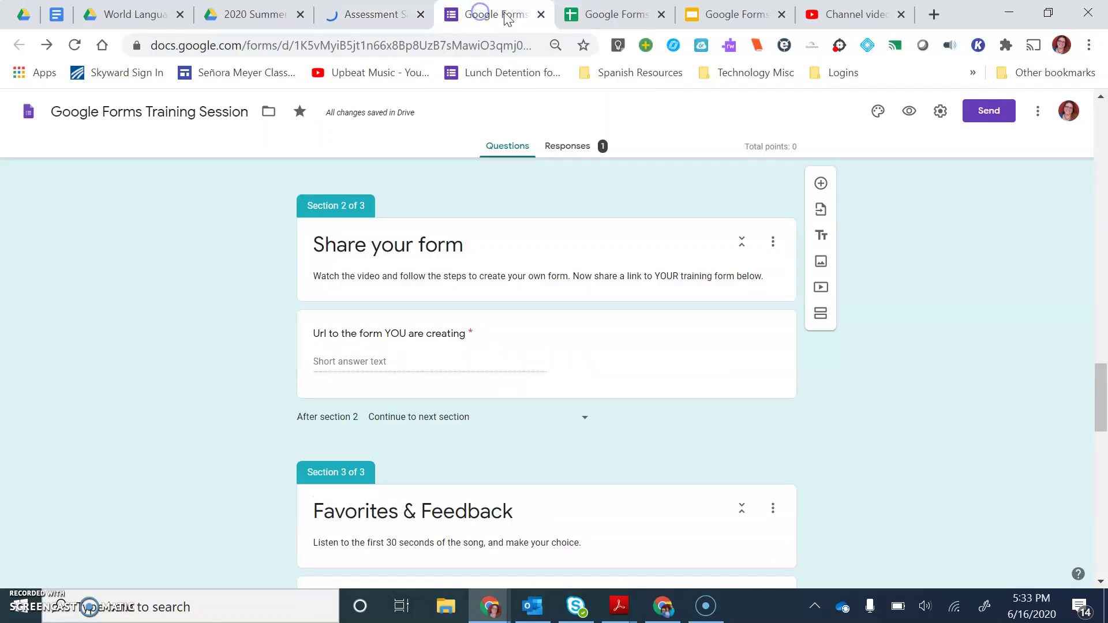
left_click(541, 14)
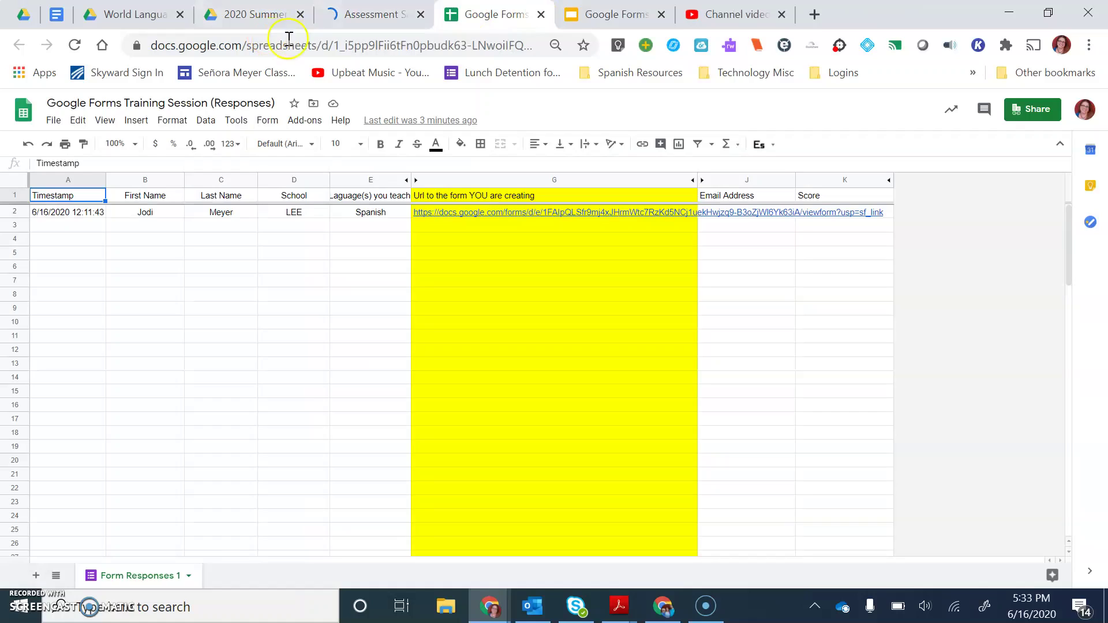
left_click(390, 14)
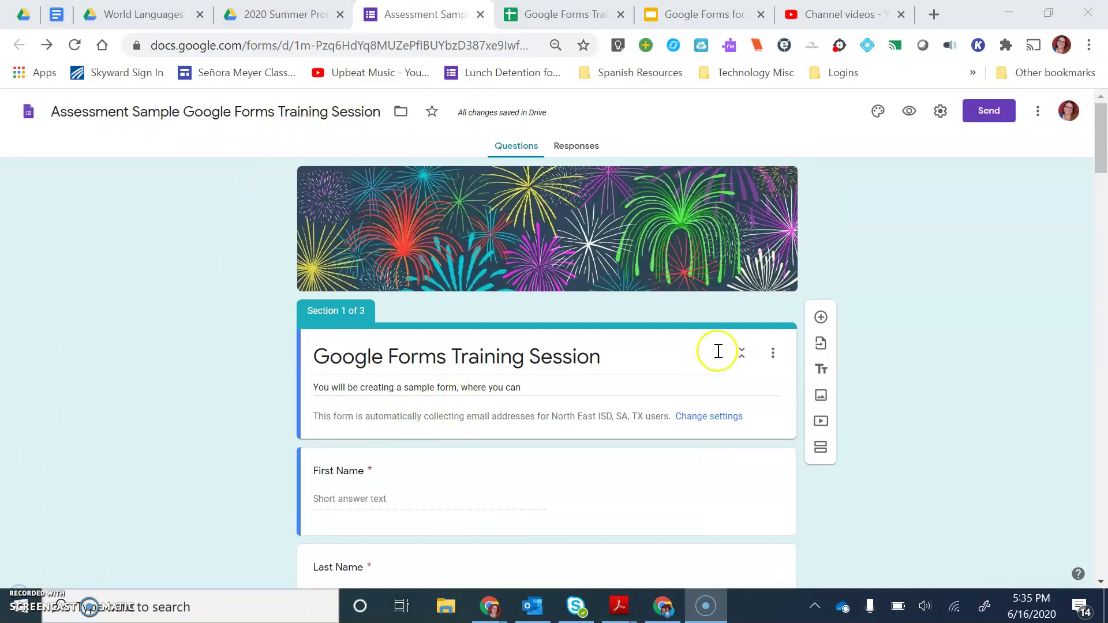
Add "Assessment Sample" at the start of the form's heading so it reads "Assessment Sample Google Forms Training Session"
left_click(445, 358)
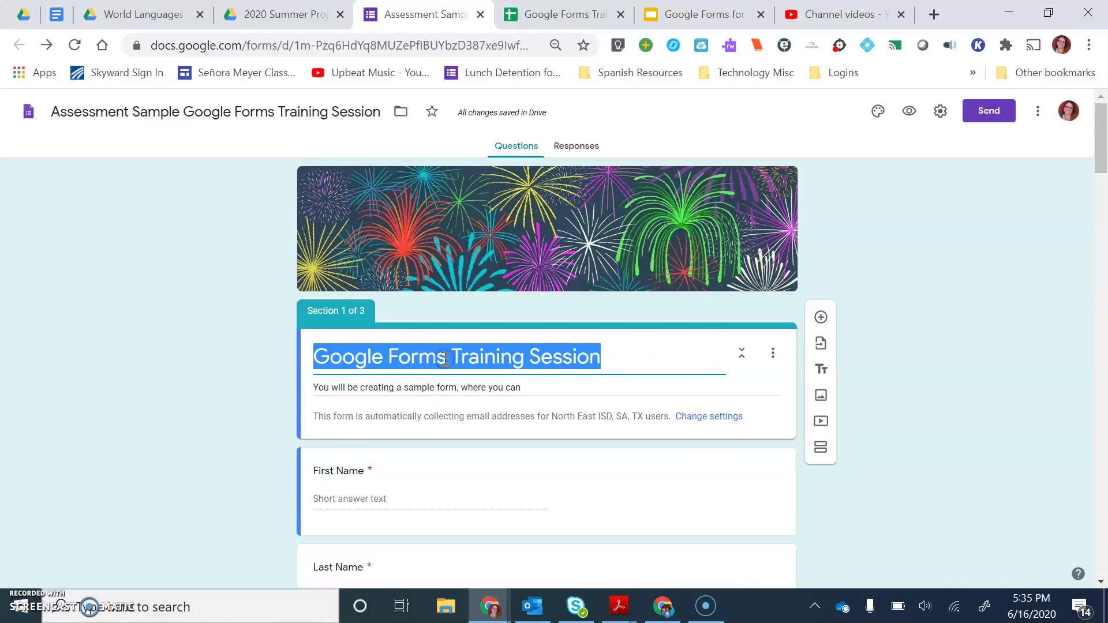
left_click(445, 358)
left_click(321, 347)
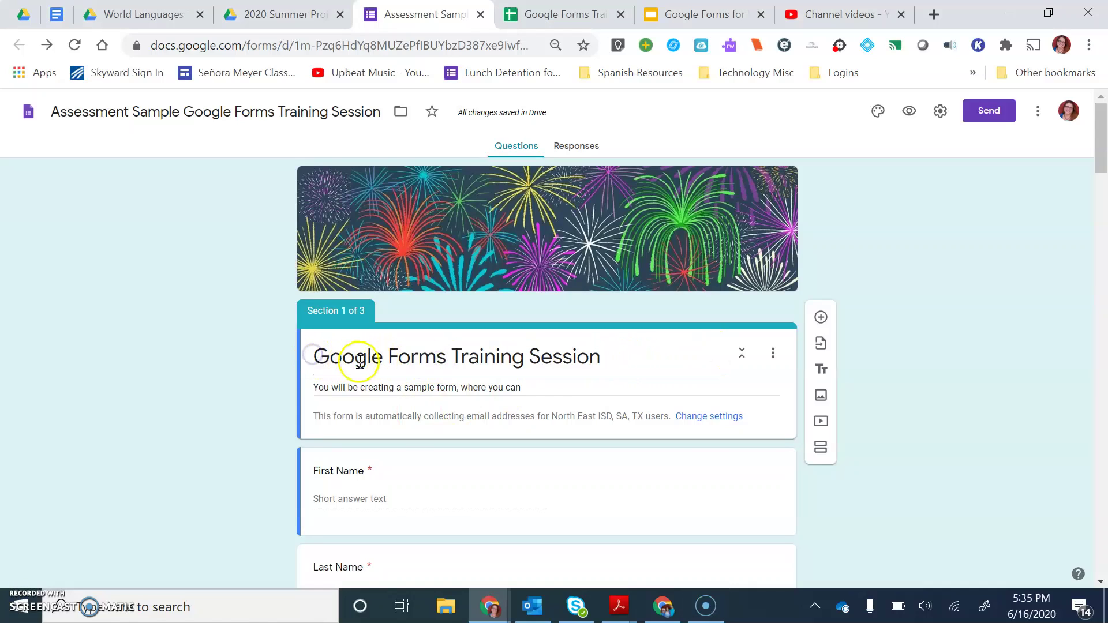
triple_click(320, 347)
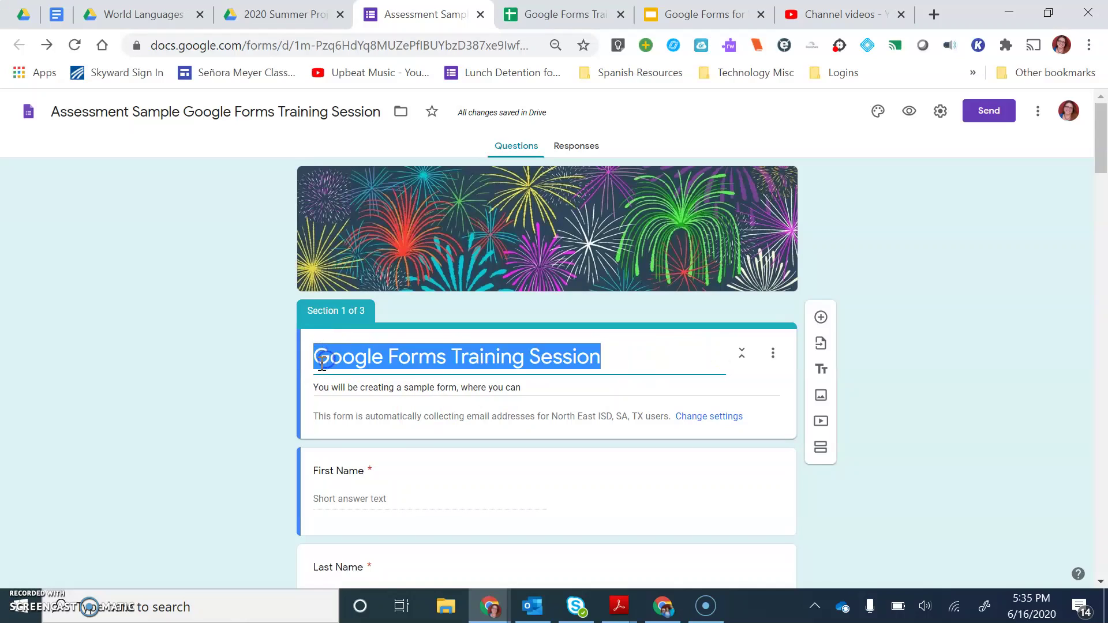
left_click(322, 363)
type("Assessment ")
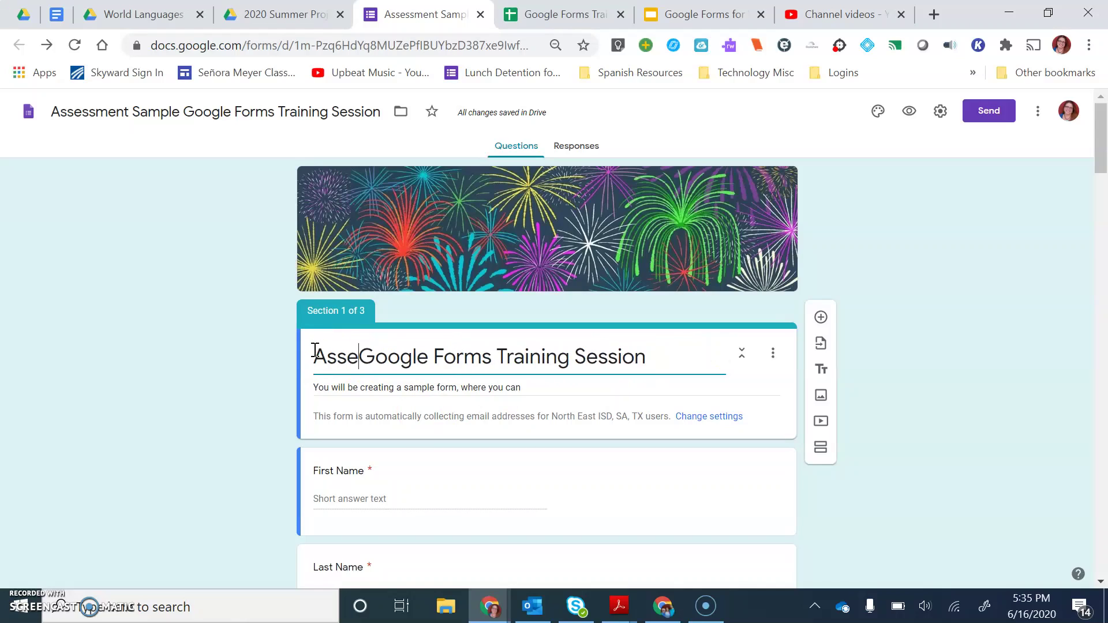
type("Sample")
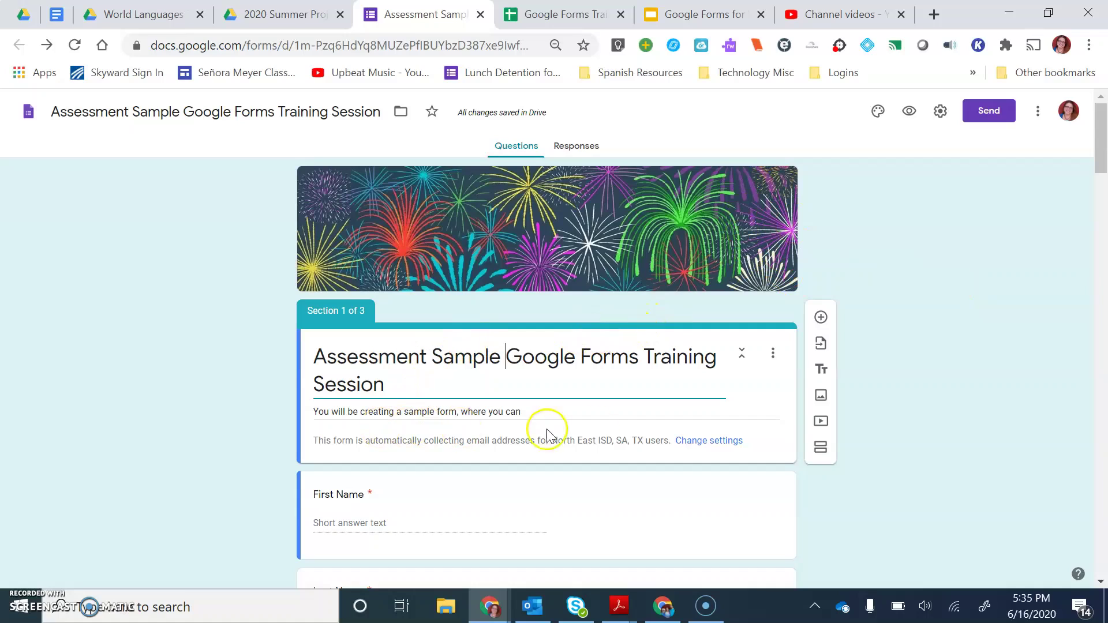
Open the form's settings
left_click(938, 117)
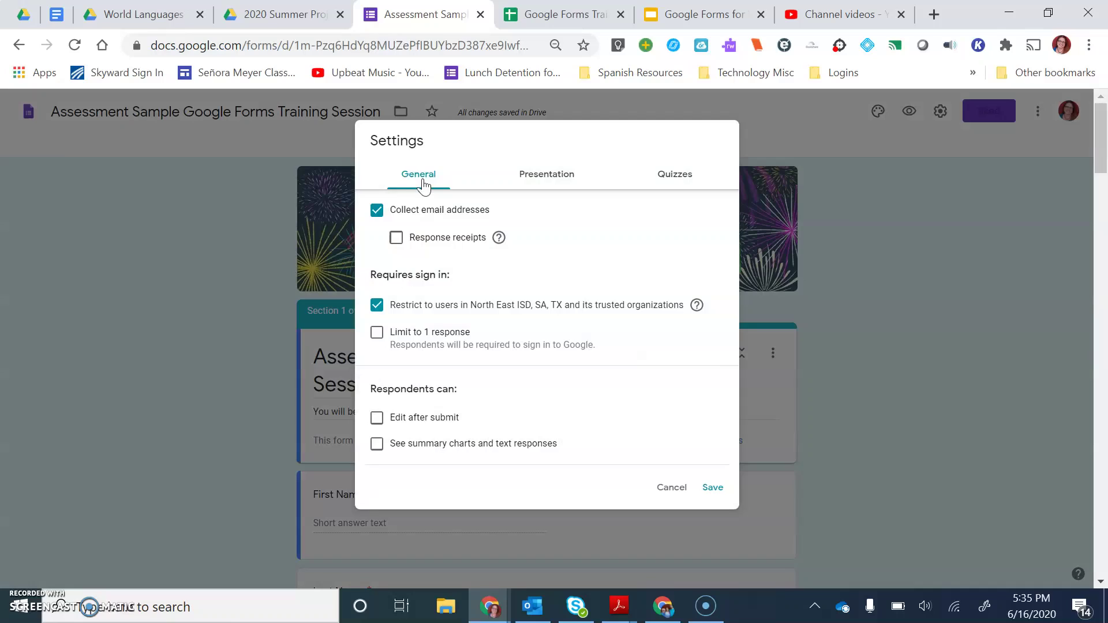
Try response receipts sent only if the respondent requests it, and turn response receipts off again
left_click(395, 238)
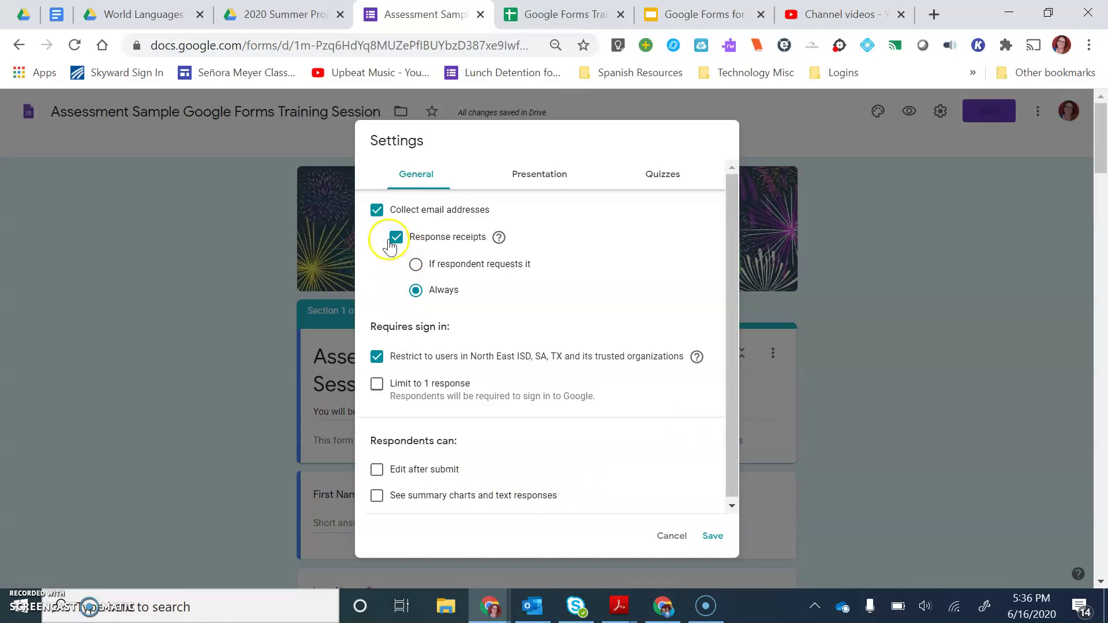
left_click(416, 266)
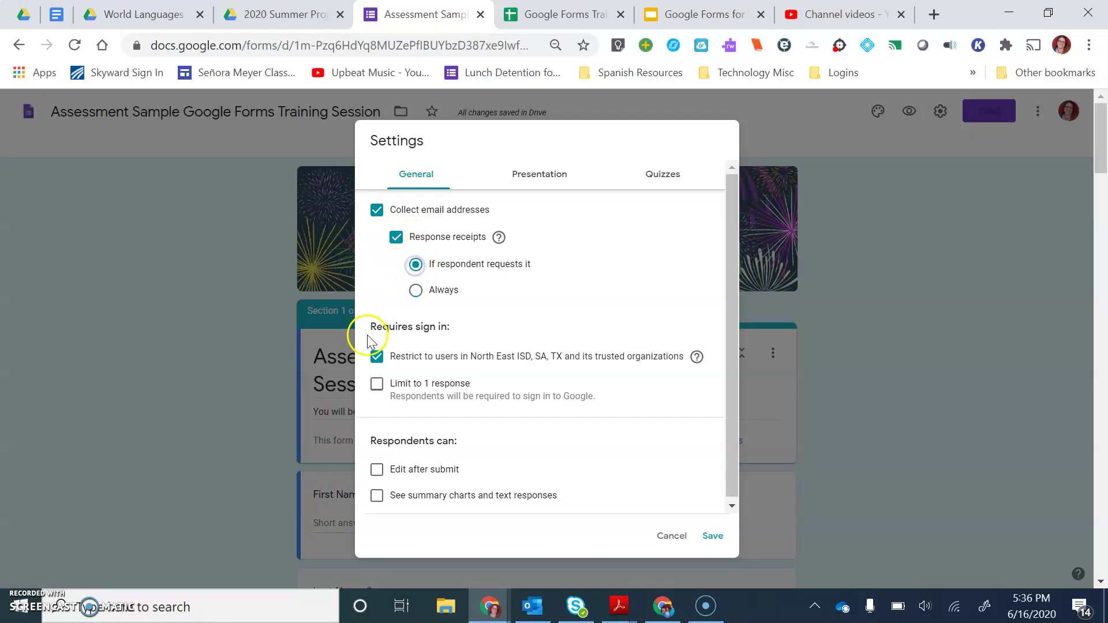
left_click(396, 238)
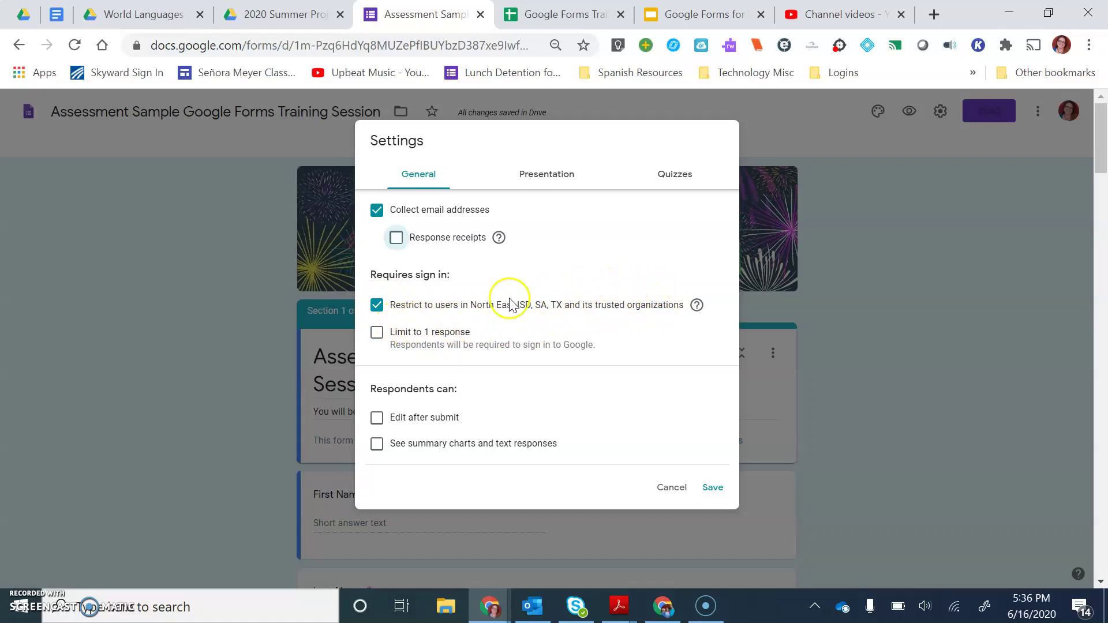
Limit each respondent to 1 response in the form's general settings
left_click(378, 334)
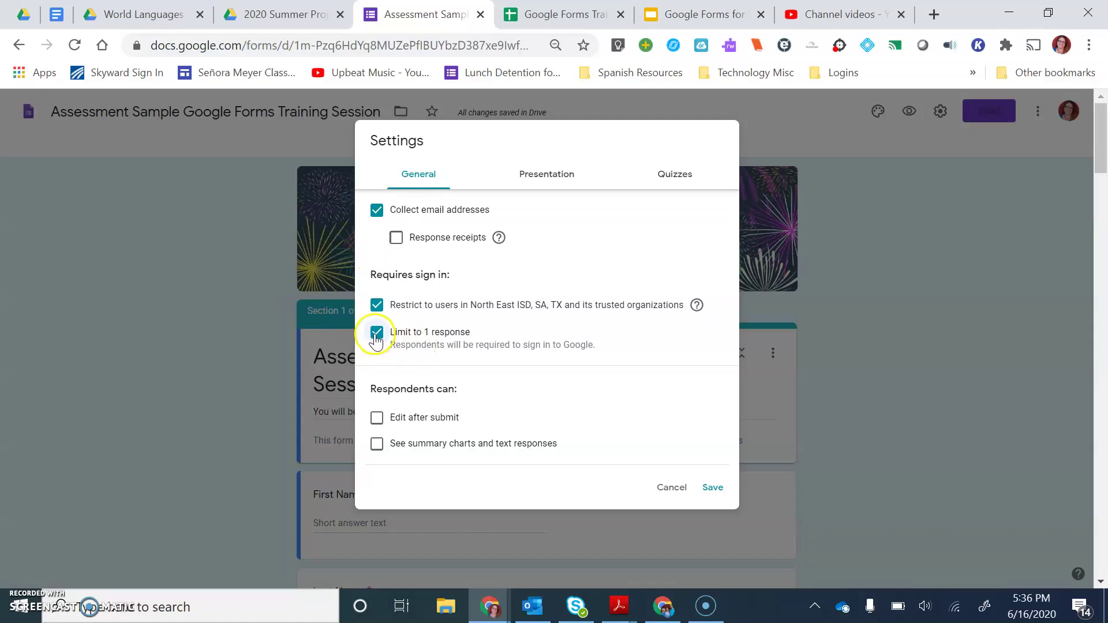
left_click(378, 333)
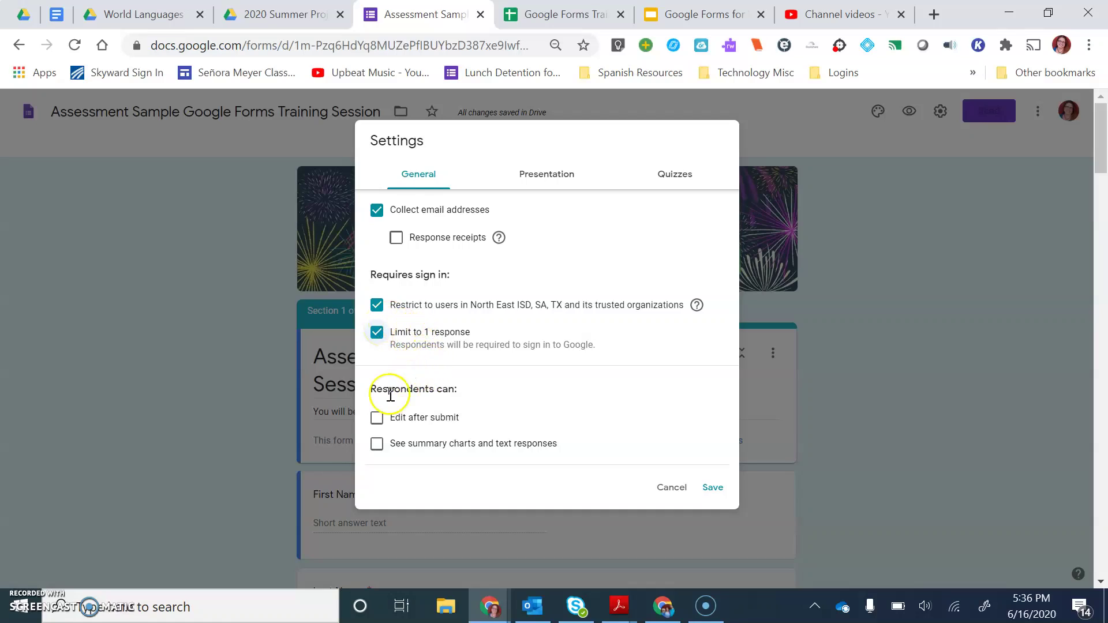
Try letting respondents edit after submit and see summary charts and text responses, and clear both options again
scroll(379, 424, "down", 2)
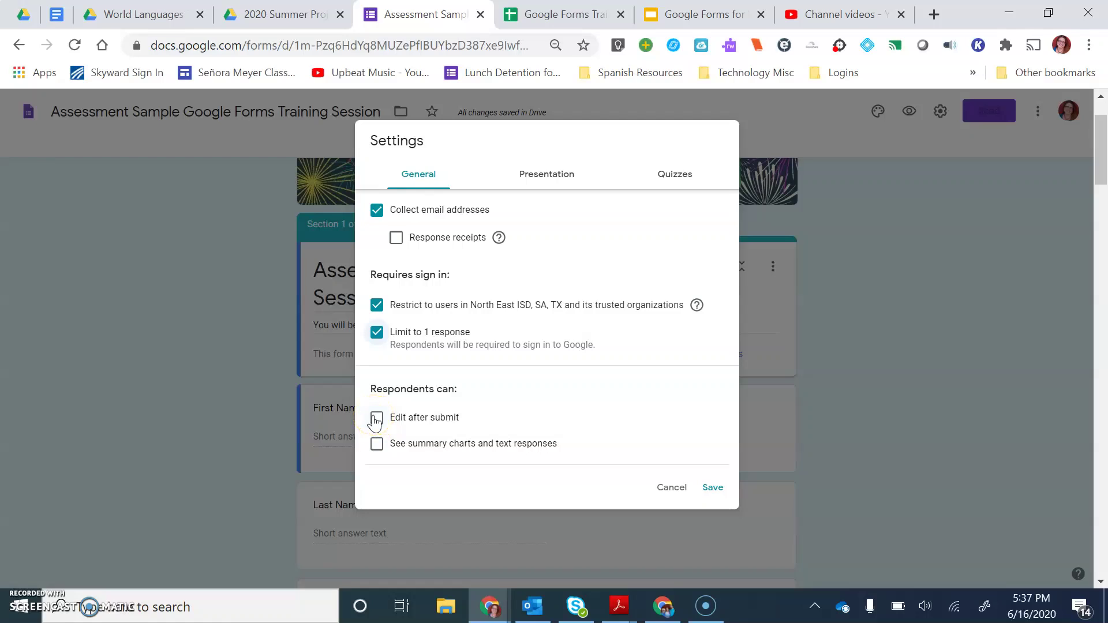
left_click(378, 424)
left_click(378, 423)
left_click(384, 425)
left_click(379, 449)
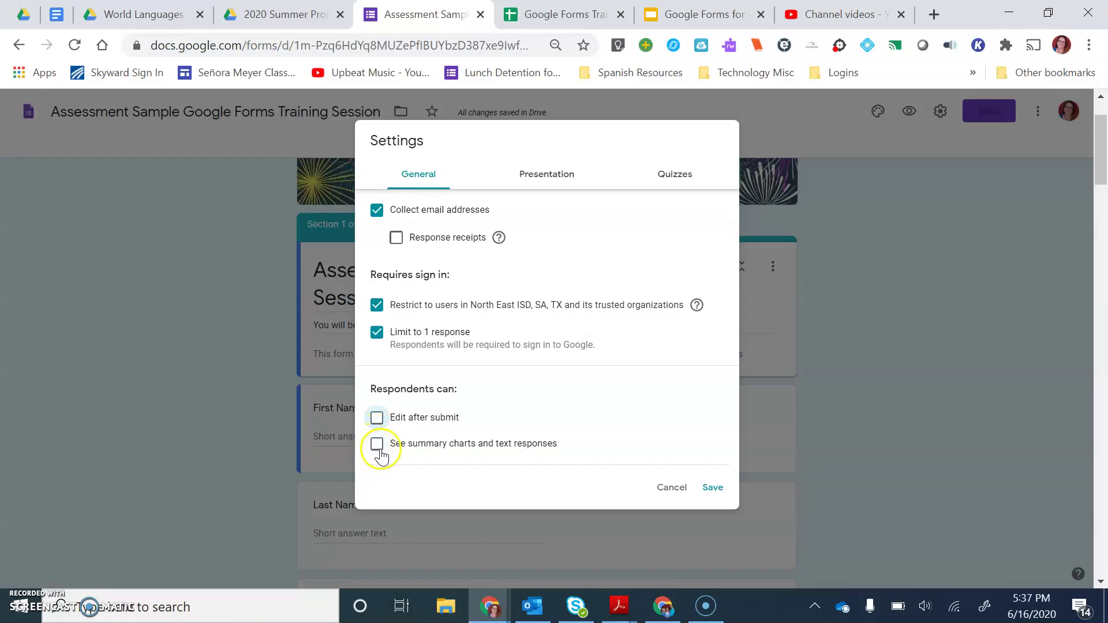
left_click(378, 448)
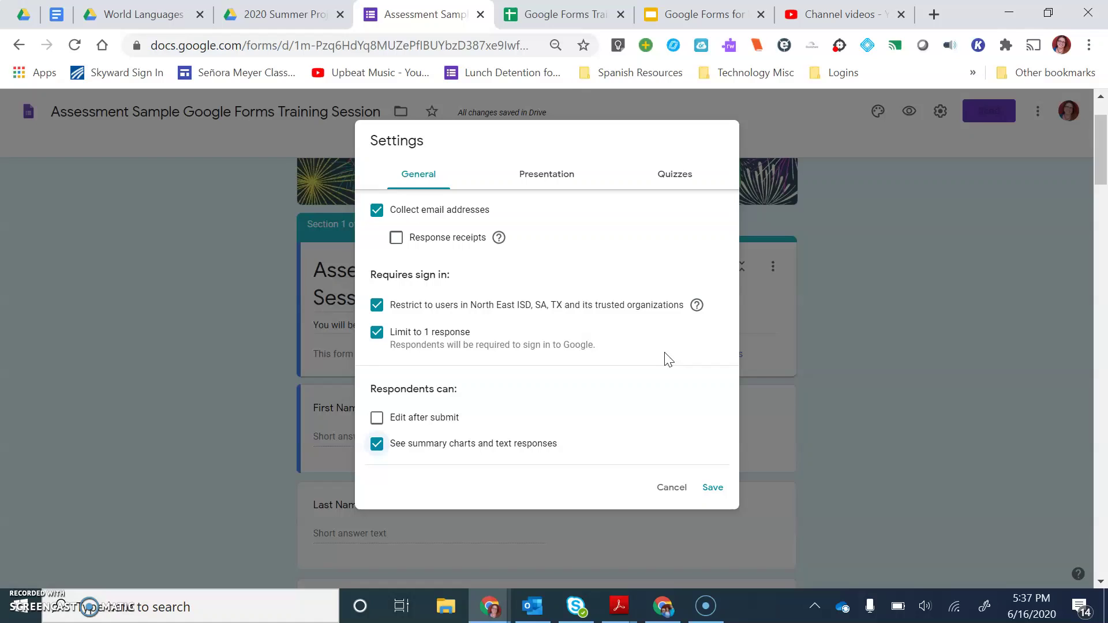
left_click(378, 446)
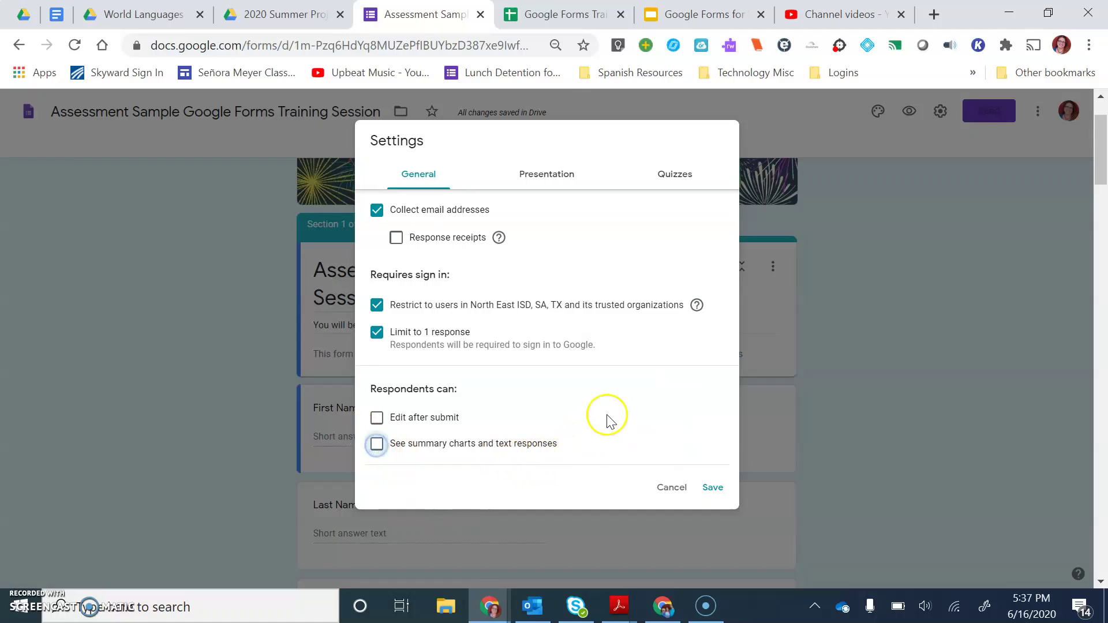
Turn on the progress bar and shuffled question order in the form's presentation settings
left_click(551, 183)
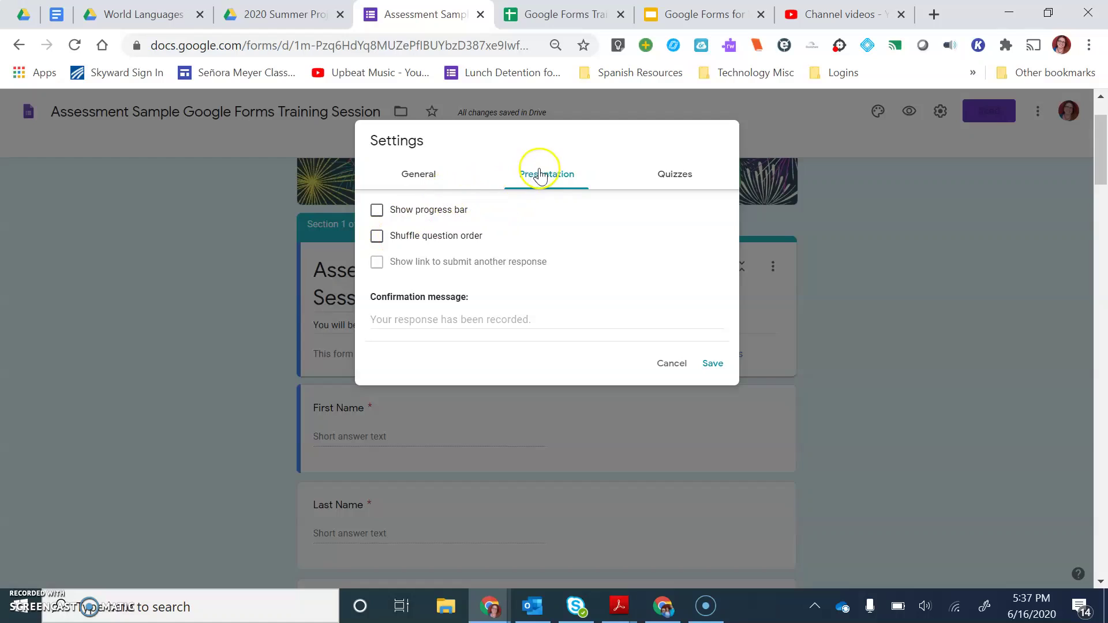
left_click(376, 210)
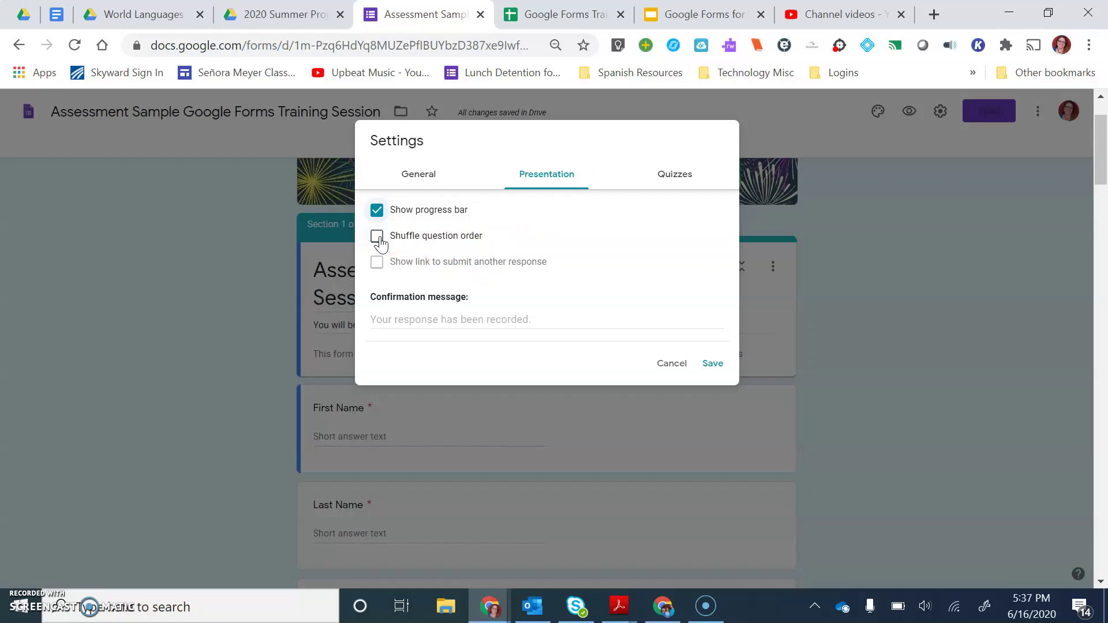
left_click(378, 236)
Enter confirmation message "Please click the link to see your score. If you do not like your grade, Review your answers and click the link to try again."
left_click(398, 320)
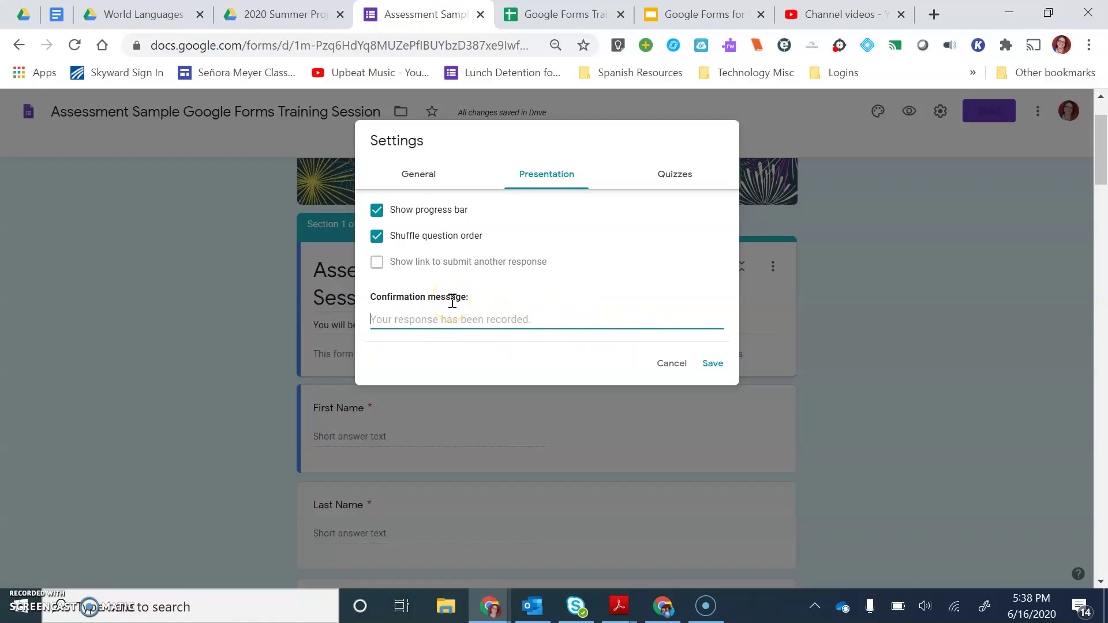
type("Please click the link to see your score. If you do not like your grade,  Review your answers and click the link to try again")
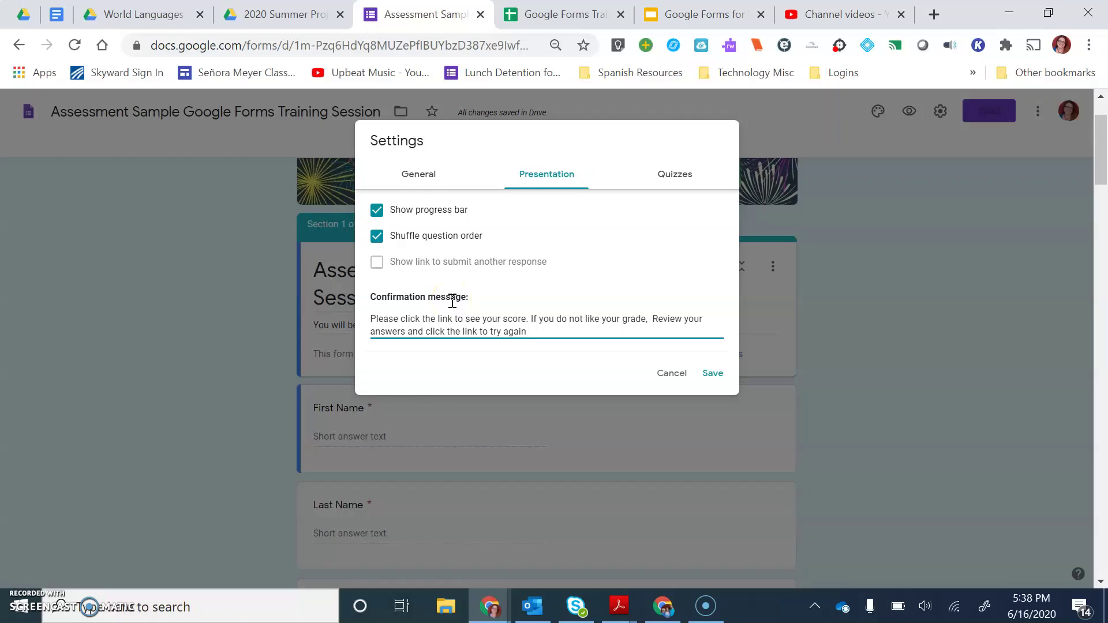
type(".")
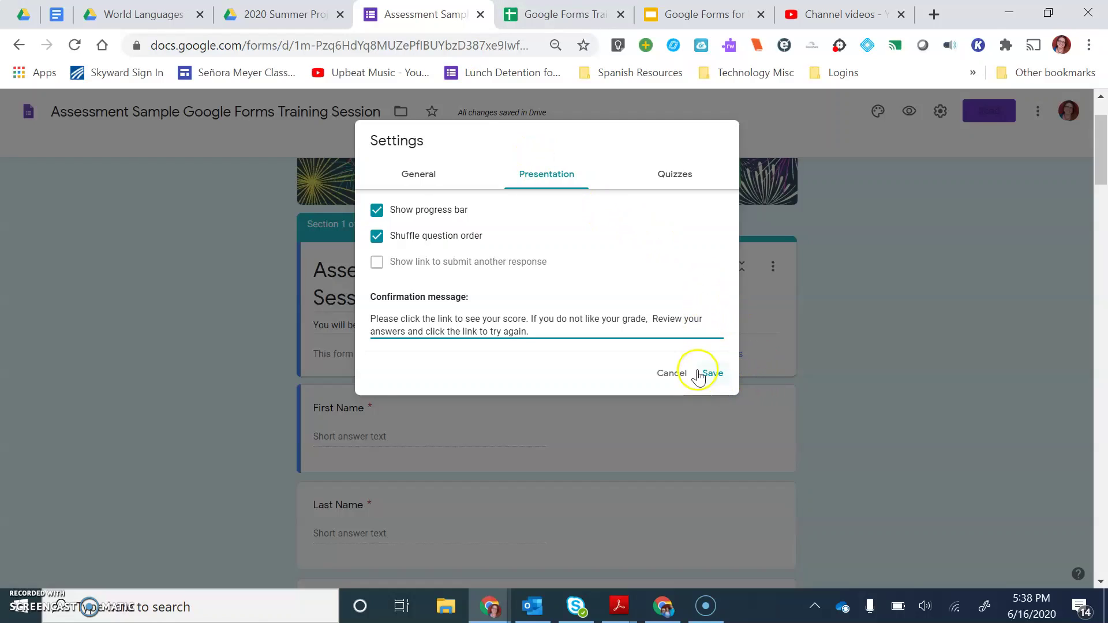
Make the form a quiz releasing grades immediately after each submission, showing missed questions and point values but not correct answers, and save the settings
left_click(671, 176)
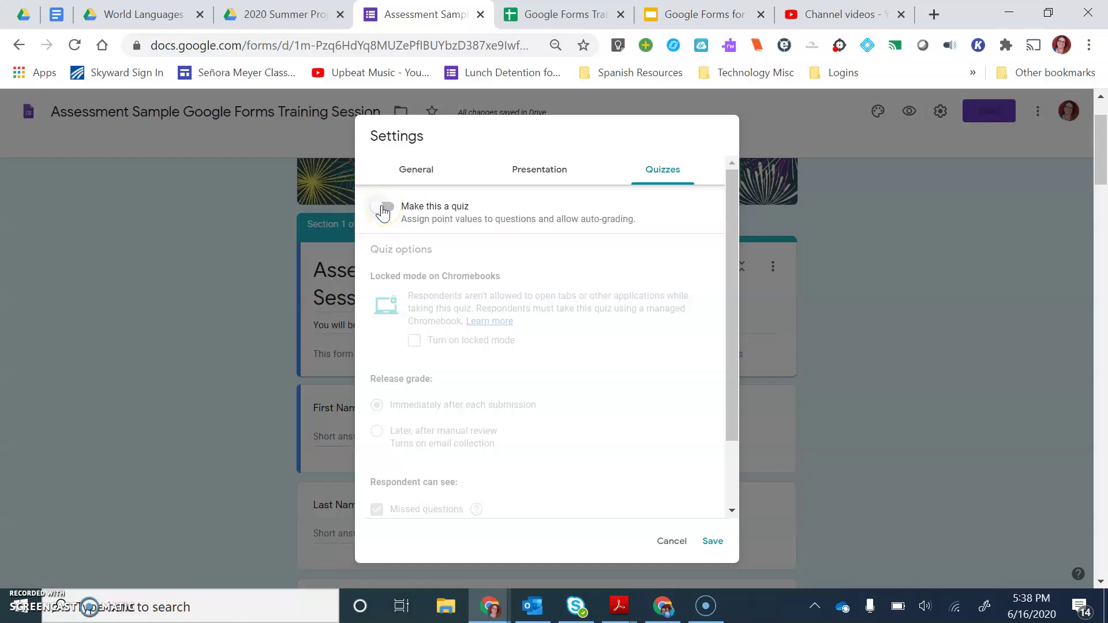
left_click(384, 211)
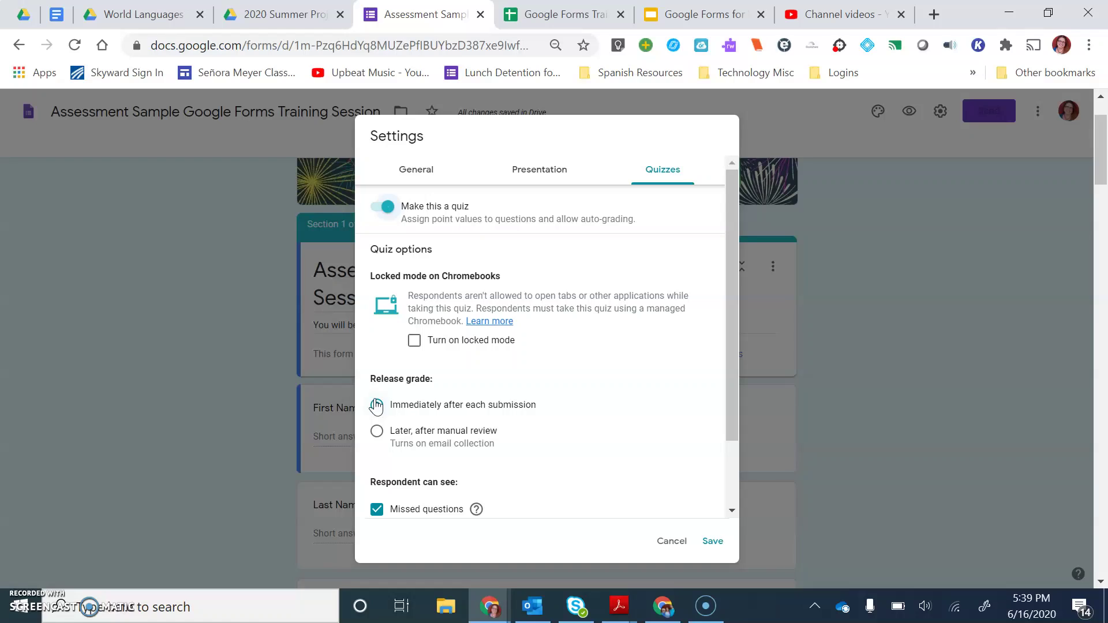
left_click(377, 432)
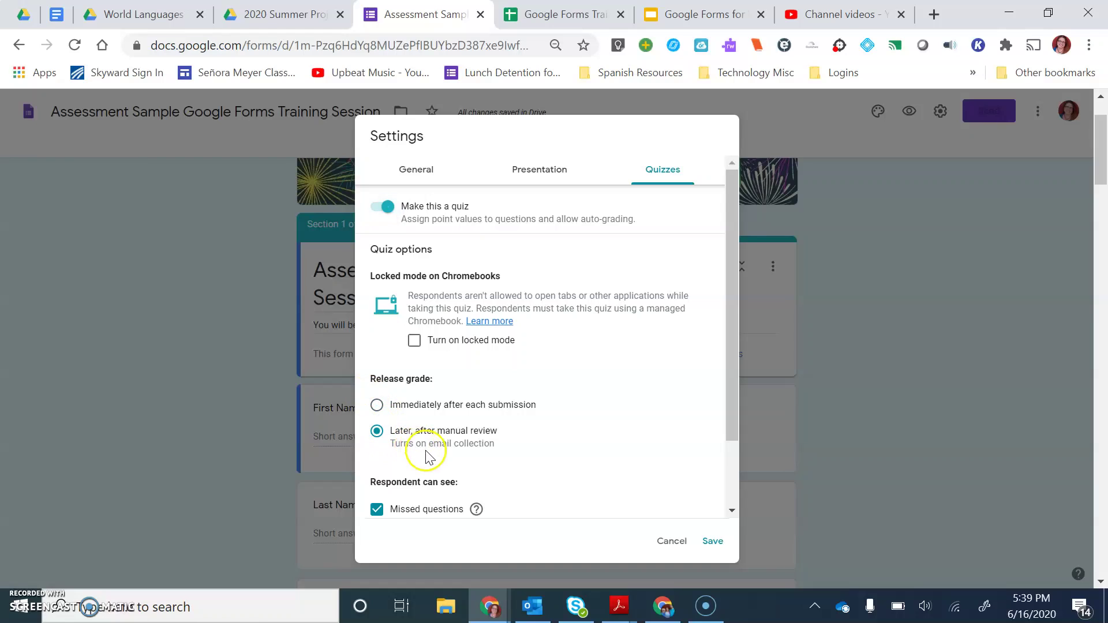
left_click(377, 405)
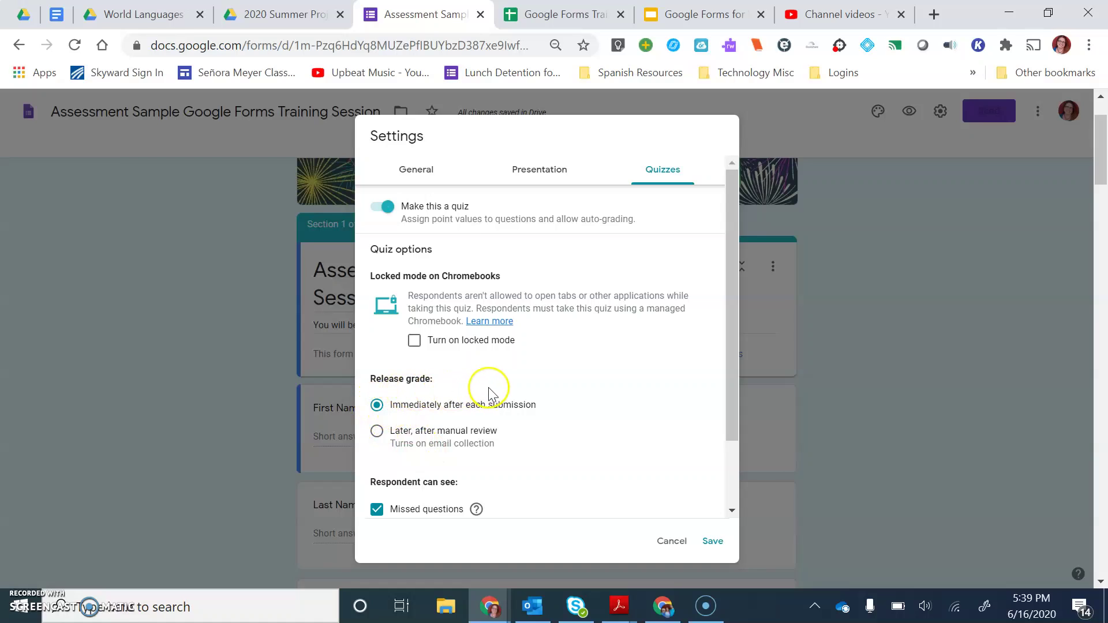
scroll(583, 386, "down", 3)
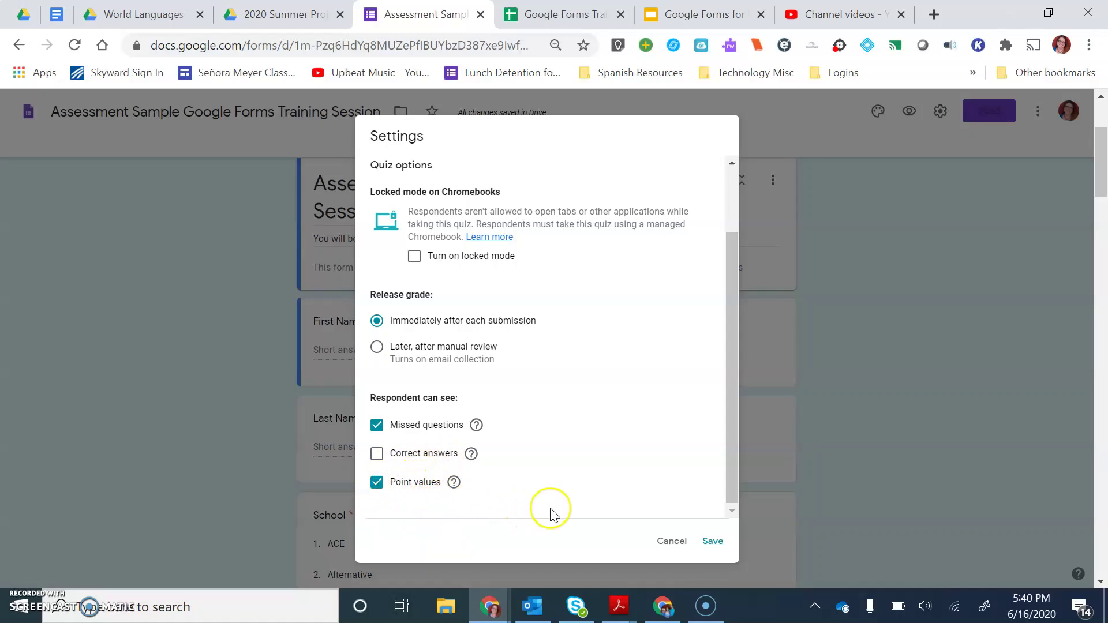
left_click(711, 542)
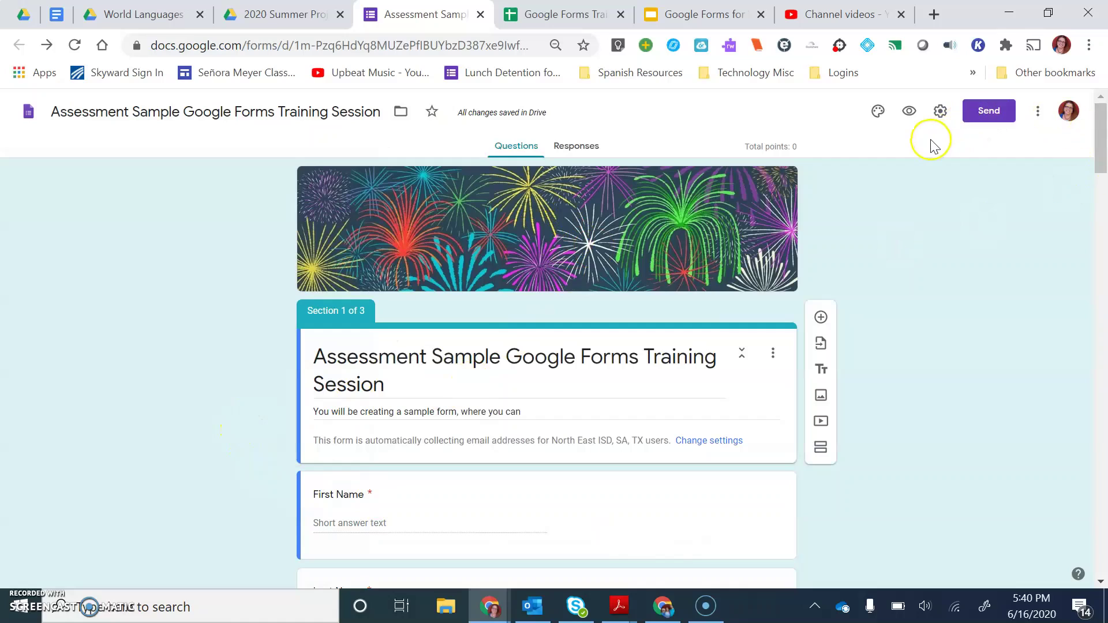
Replace the form's fireworks header image with the basketball player silhouette from the Work and School themes
left_click(877, 114)
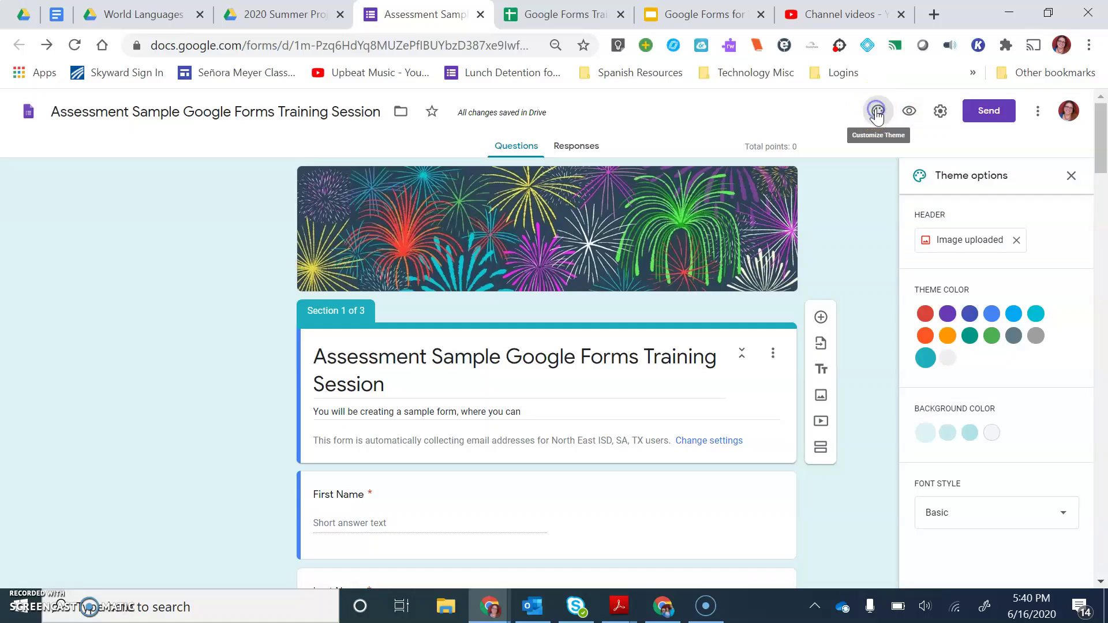
left_click(998, 242)
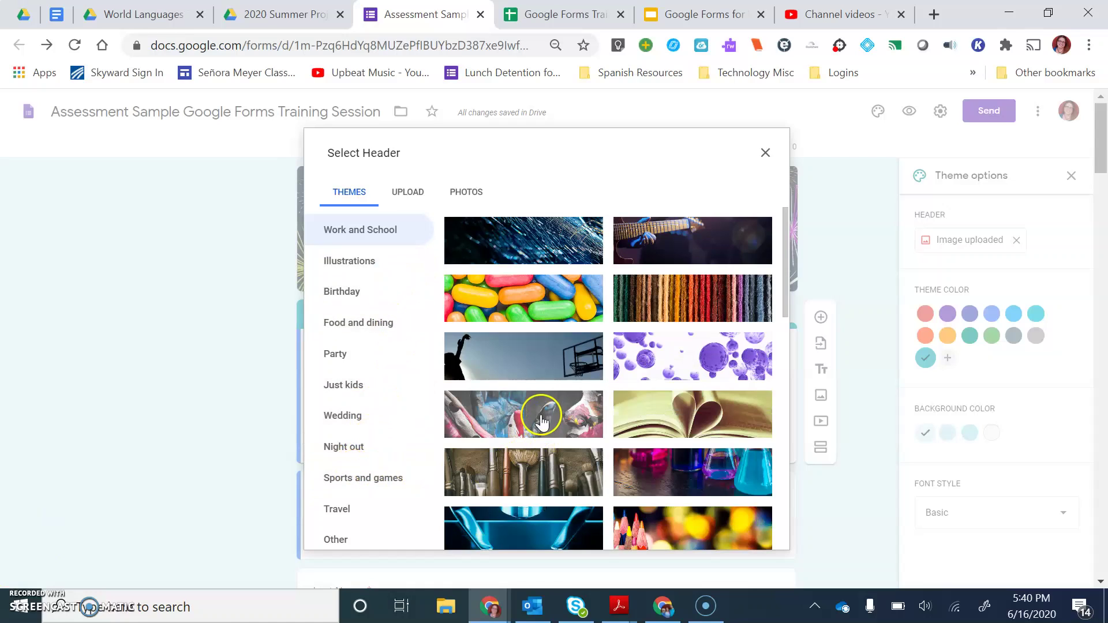
scroll(540, 421, "down", 5)
scroll(540, 421, "up", 5)
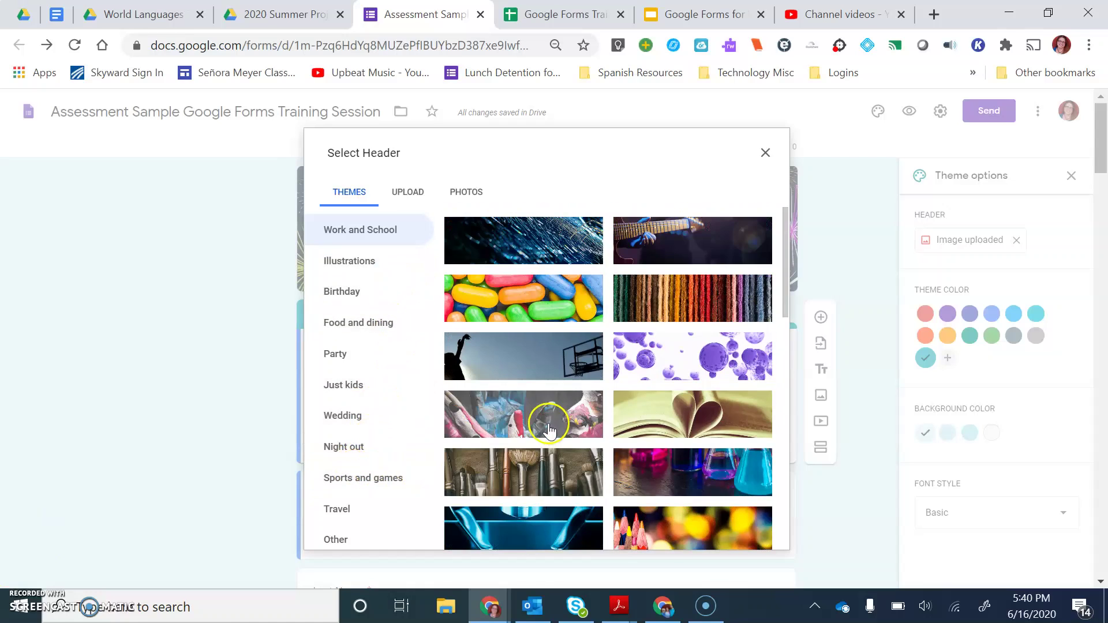
left_click(497, 348)
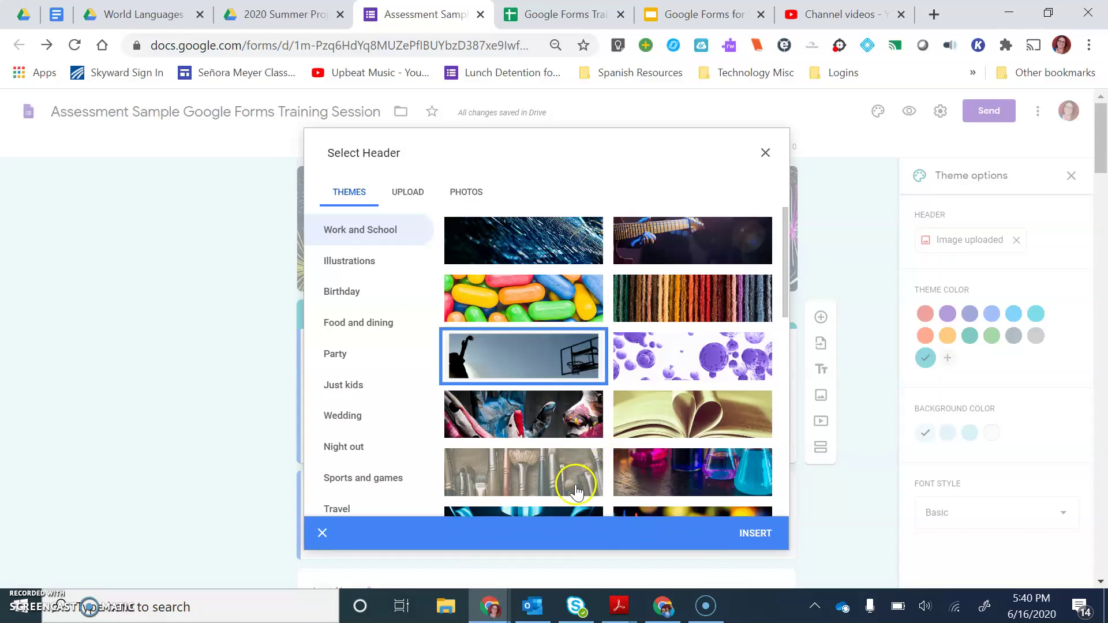
left_click(760, 533)
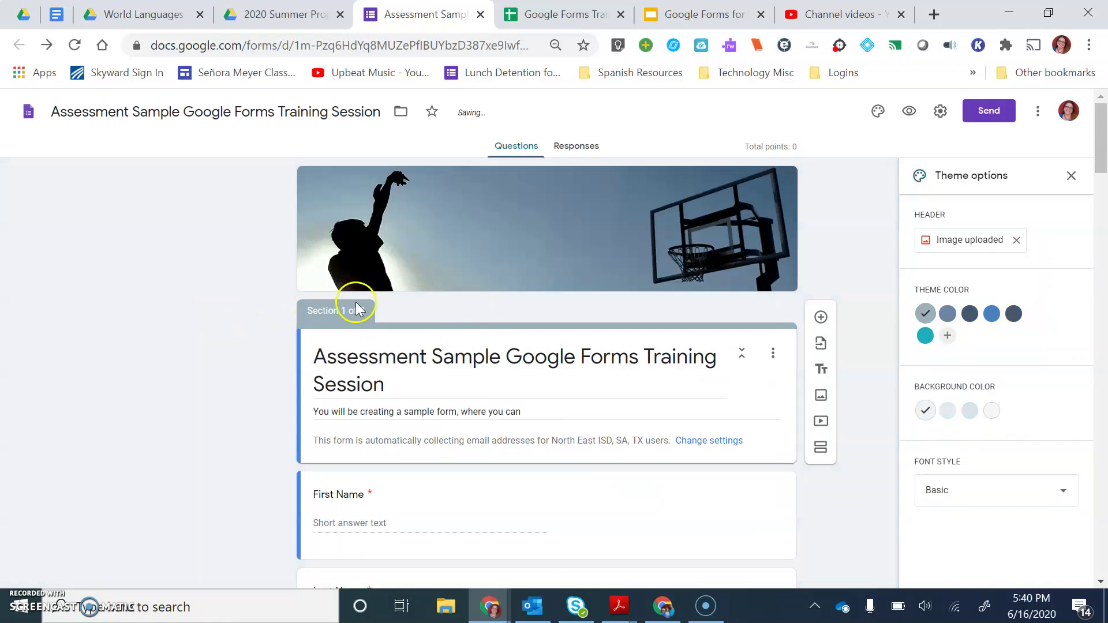
Look over the rethemed form from its title section through the name and school questions to the languages taught question
scroll(417, 388, "down", 2)
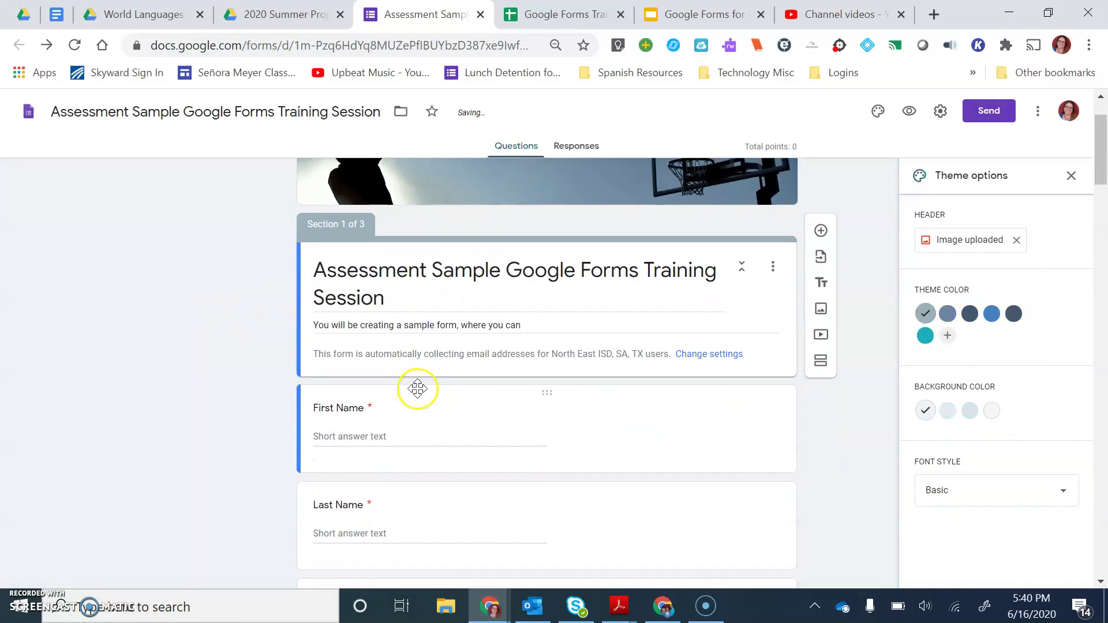
scroll(417, 388, "up", 2)
scroll(345, 384, "down", 3)
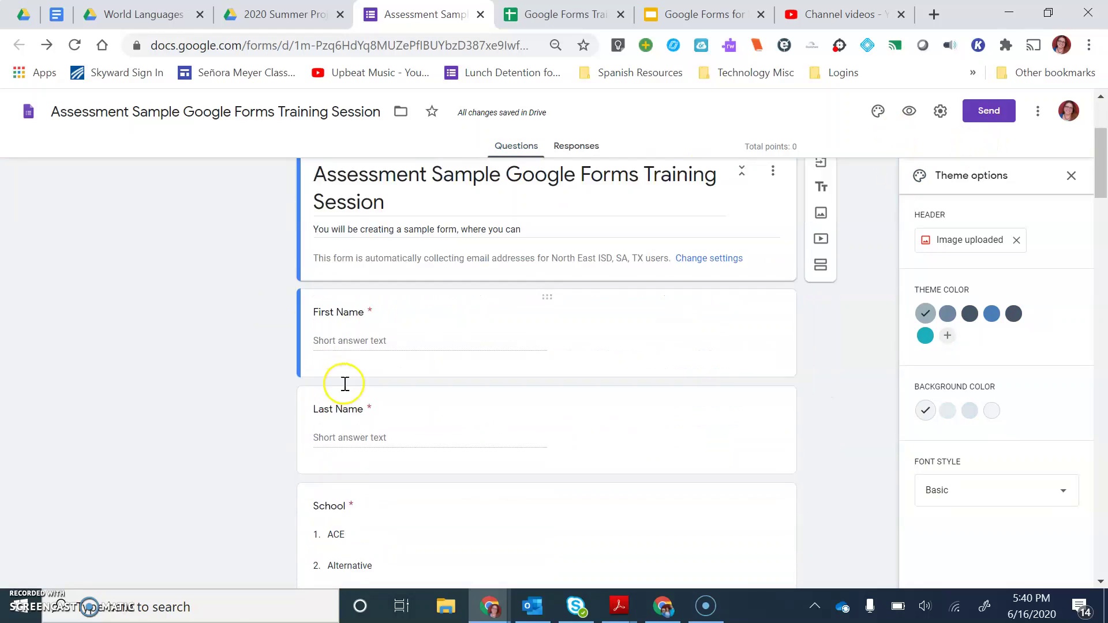
scroll(352, 386, "down", 3)
scroll(359, 387, "up", 2)
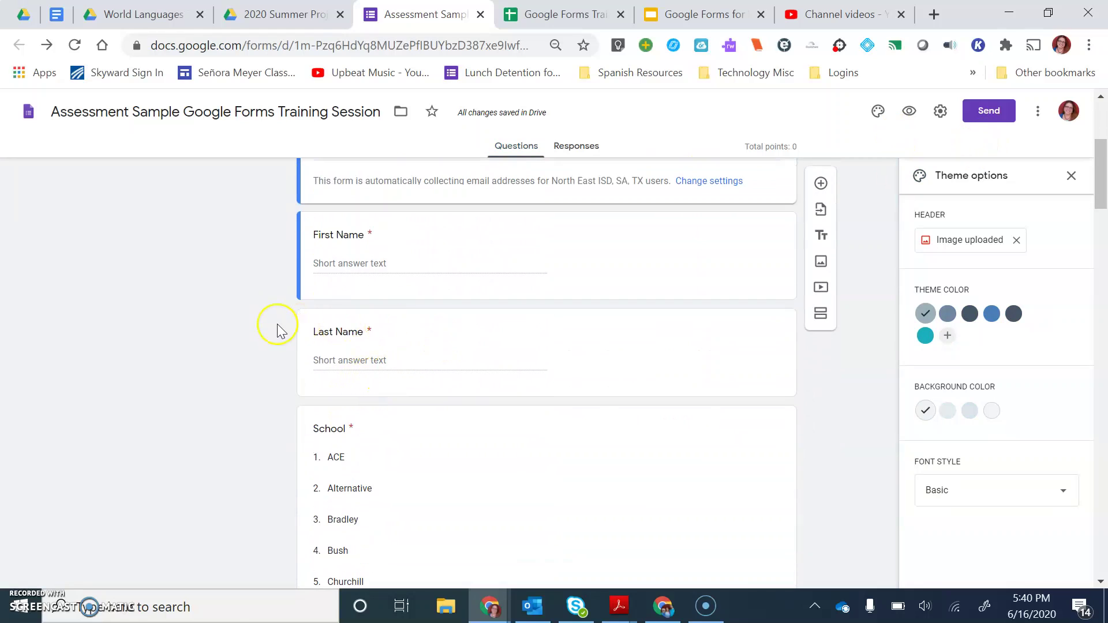
scroll(242, 351, "down", 13)
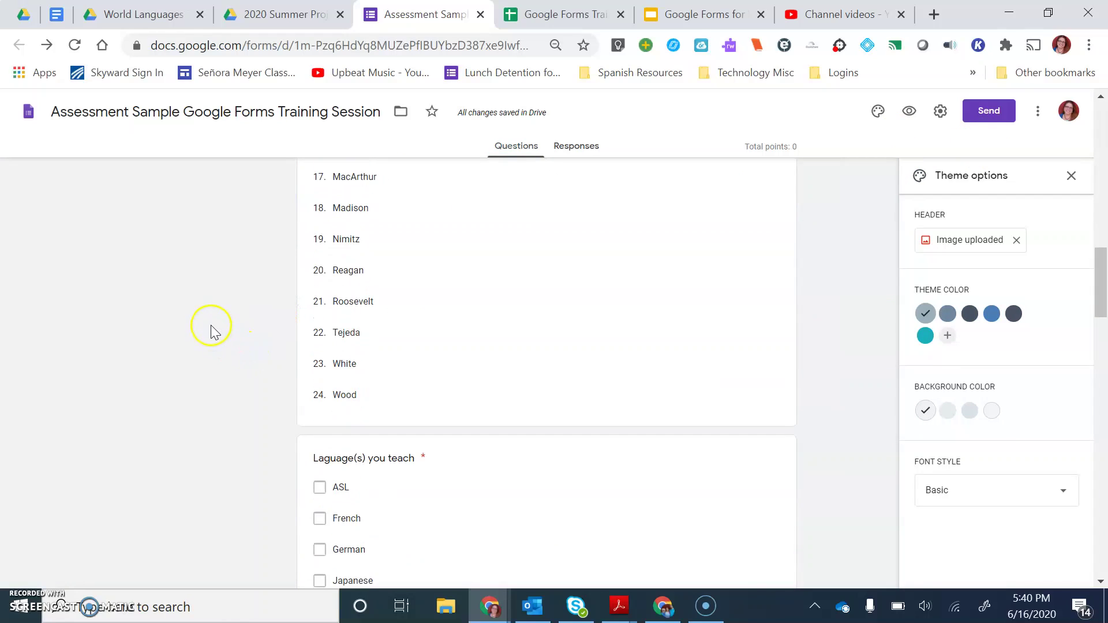